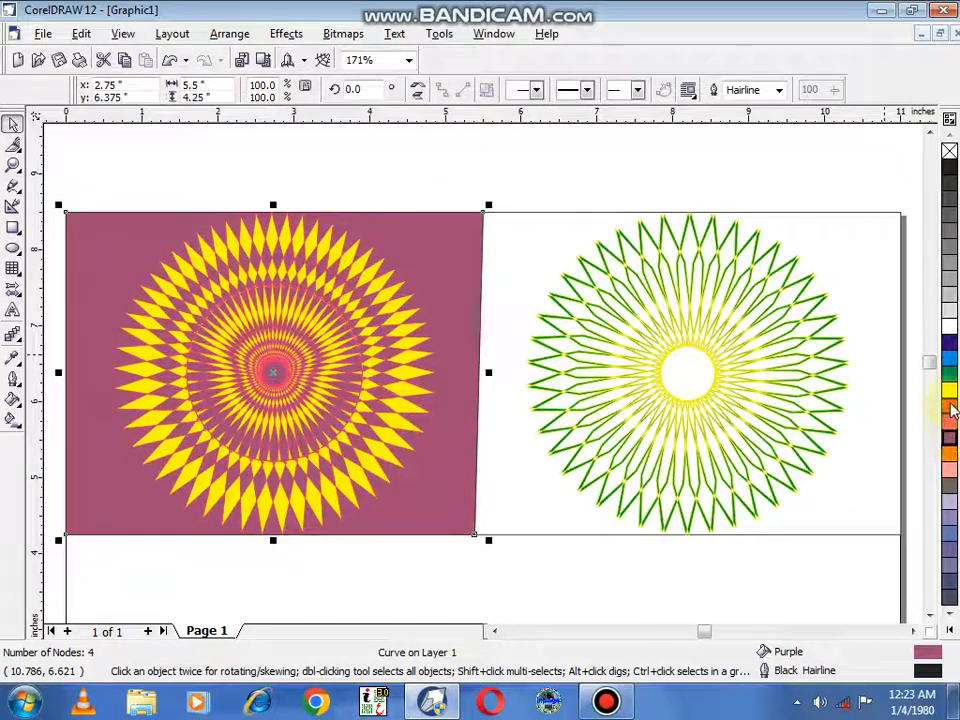
# Step: Fill the four-sided panel behind the yellow rosette with white after trying green
pyautogui.click(949, 388)
pyautogui.click(949, 372)
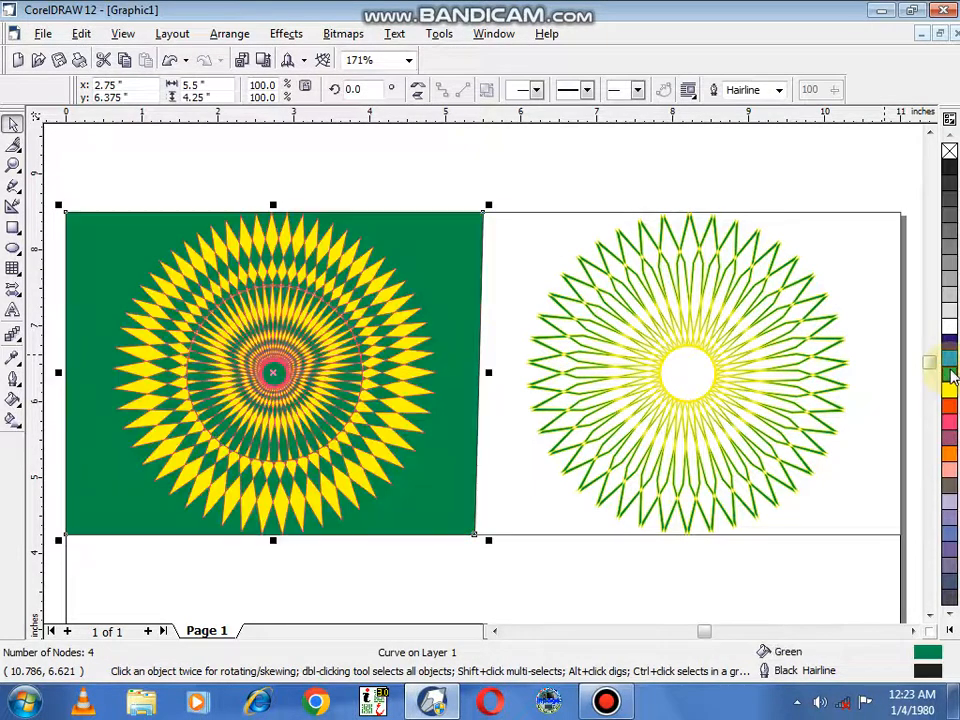
pyautogui.click(949, 326)
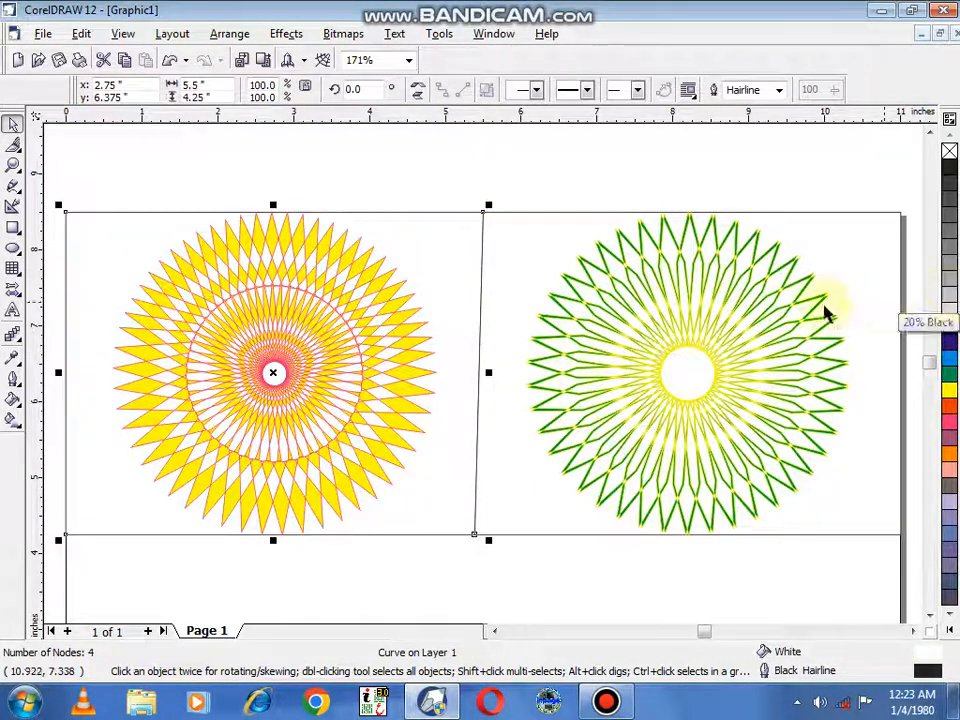
pyautogui.click(530, 190)
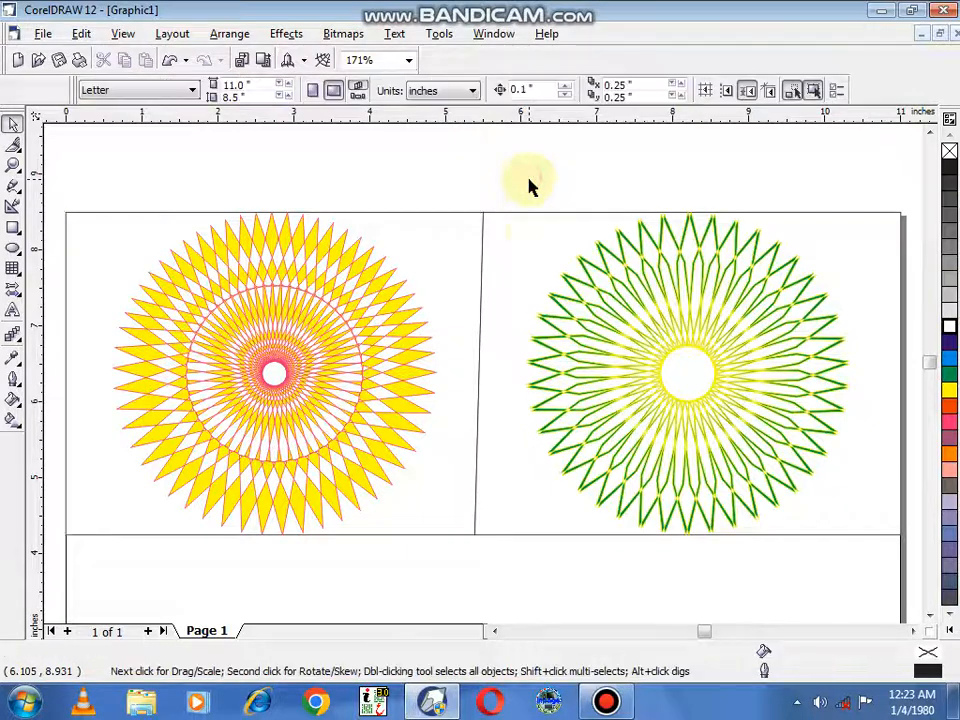
pyautogui.click(391, 292)
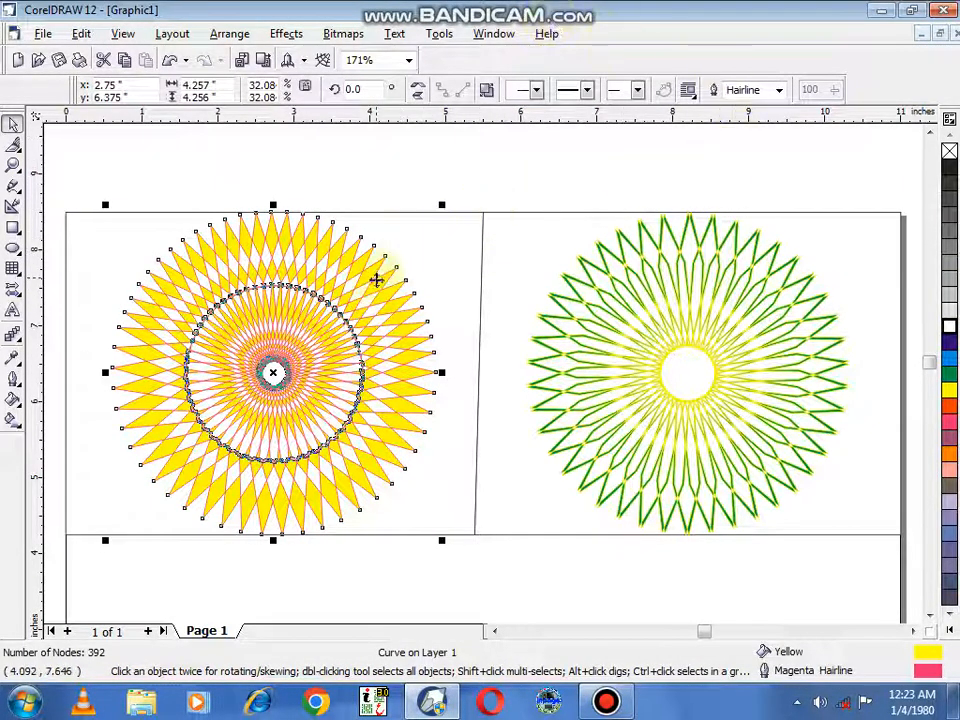
pyautogui.click(583, 288)
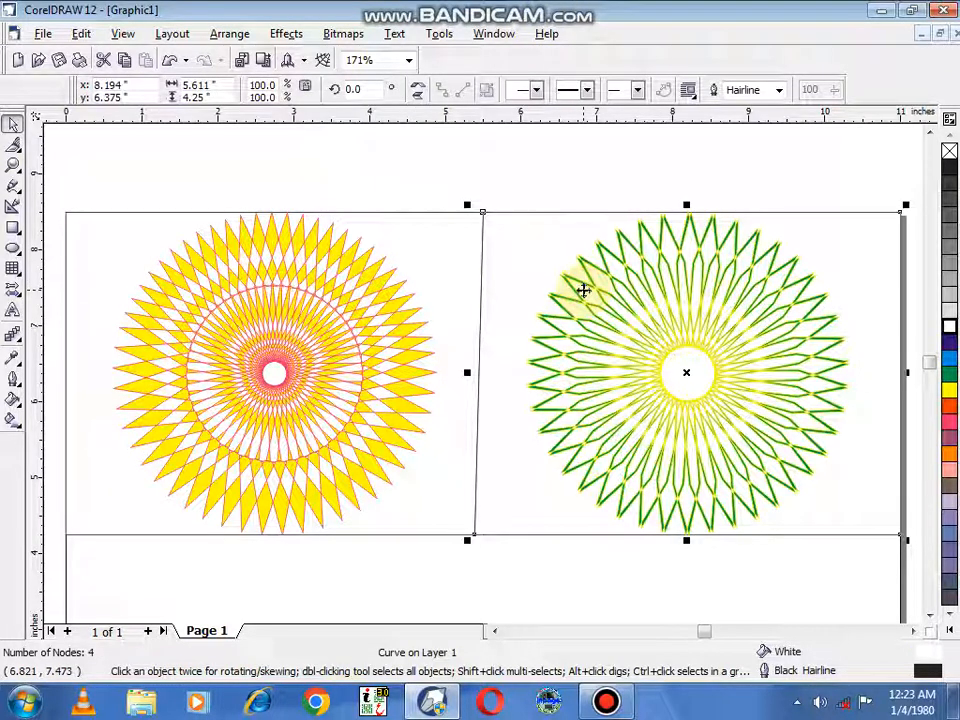
pyautogui.click(648, 198)
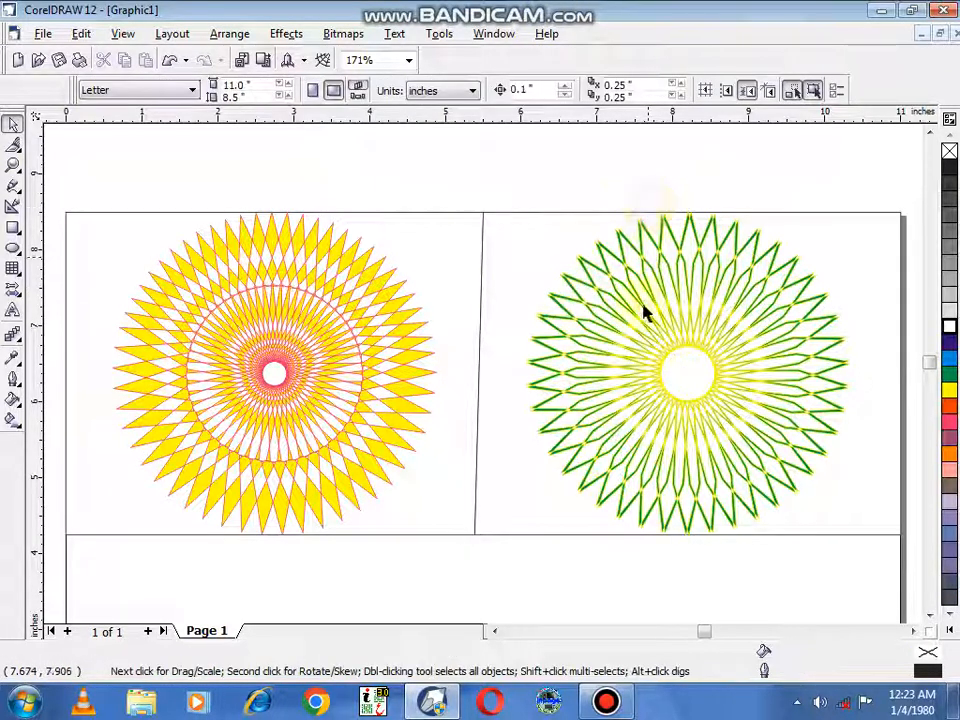
pyautogui.click(501, 284)
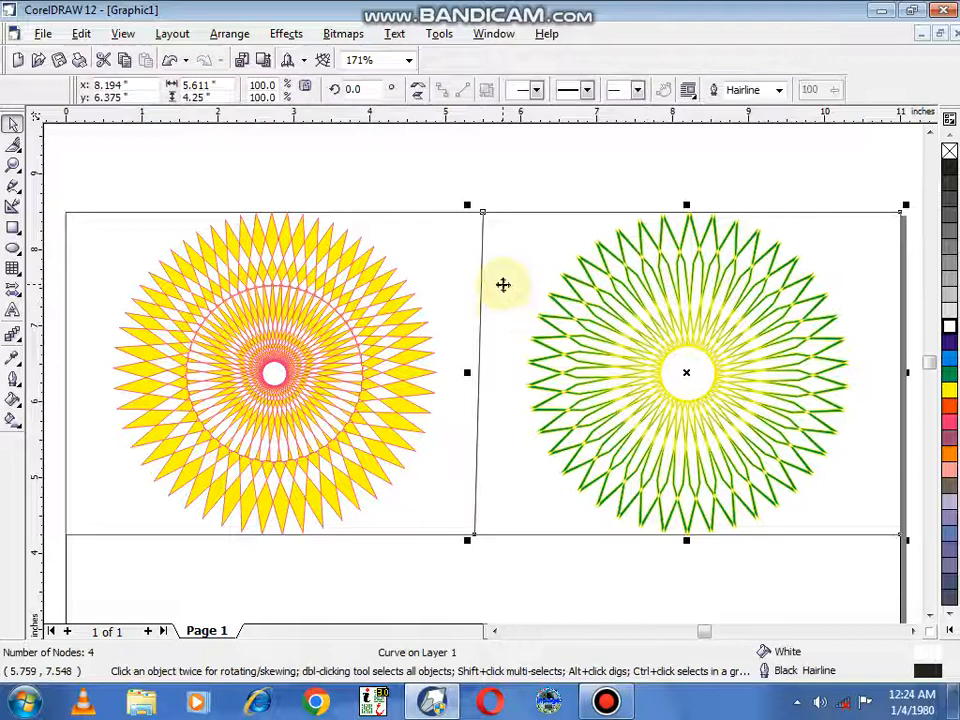
pyautogui.click(448, 238)
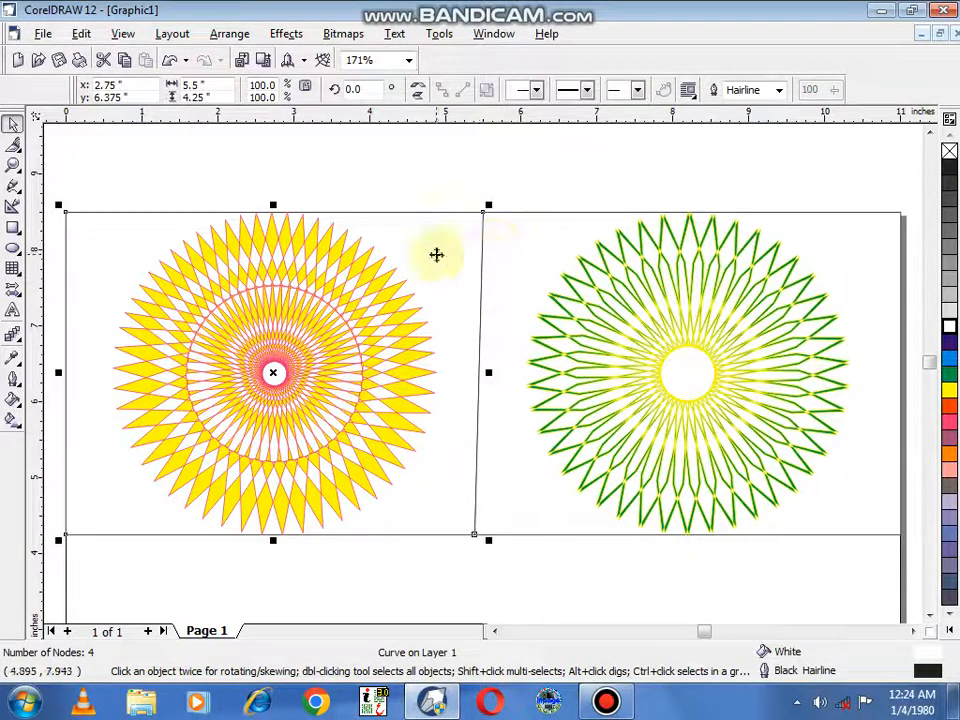
pyautogui.click(405, 326)
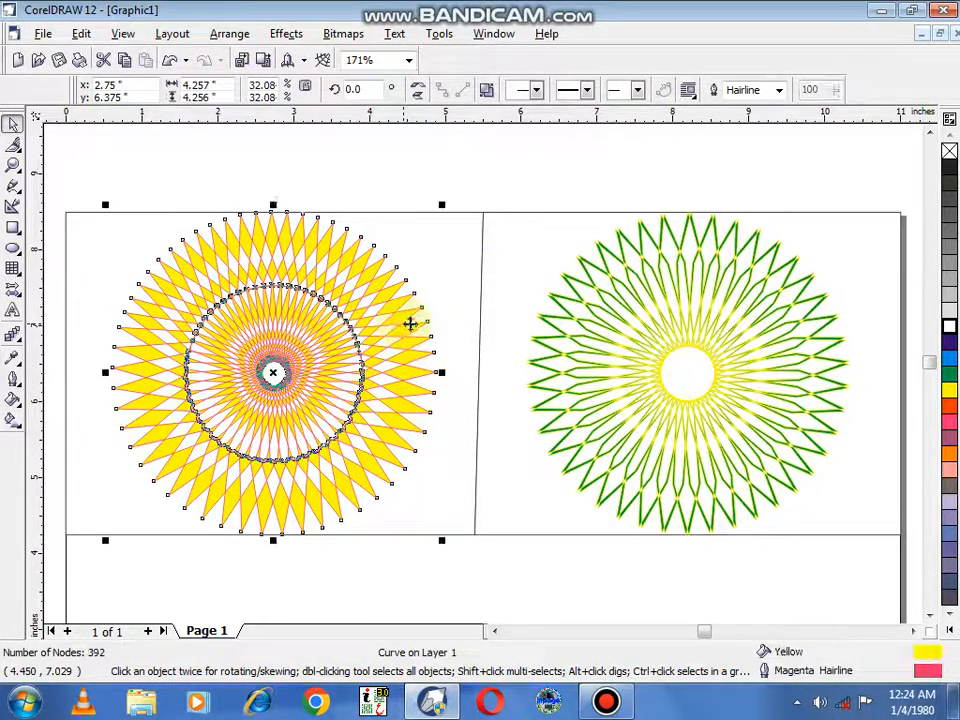
pyautogui.click(439, 189)
# Step: Duplicate the white panel behind the yellow rosette and nudge the copy 4.2 inches down into the empty lower half of the page
pyautogui.scroll(-1, 439, 186)
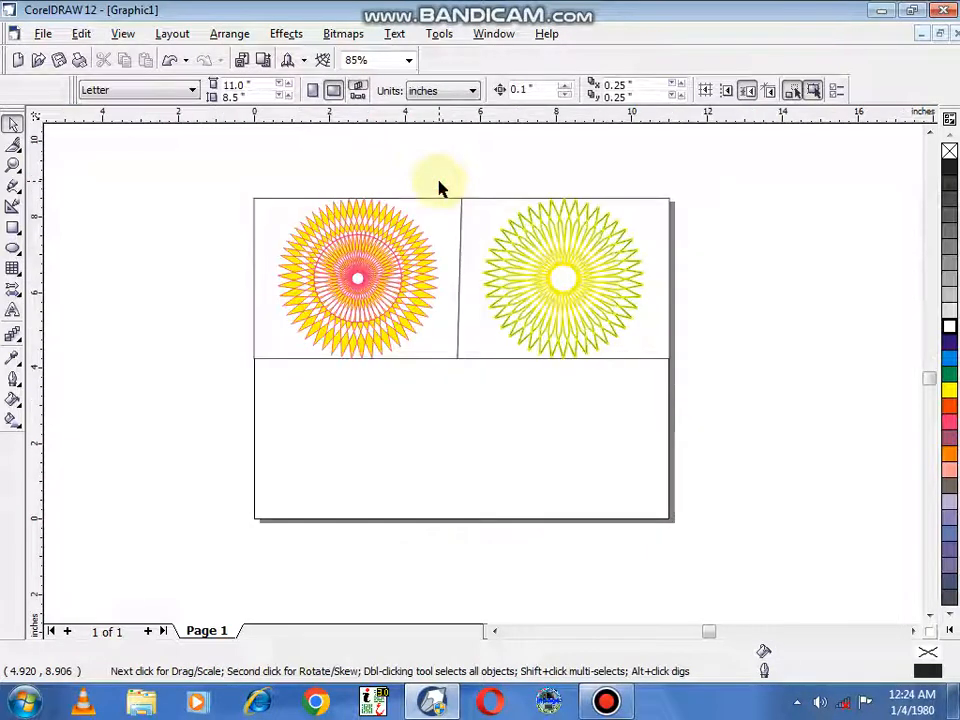
pyautogui.click(409, 353)
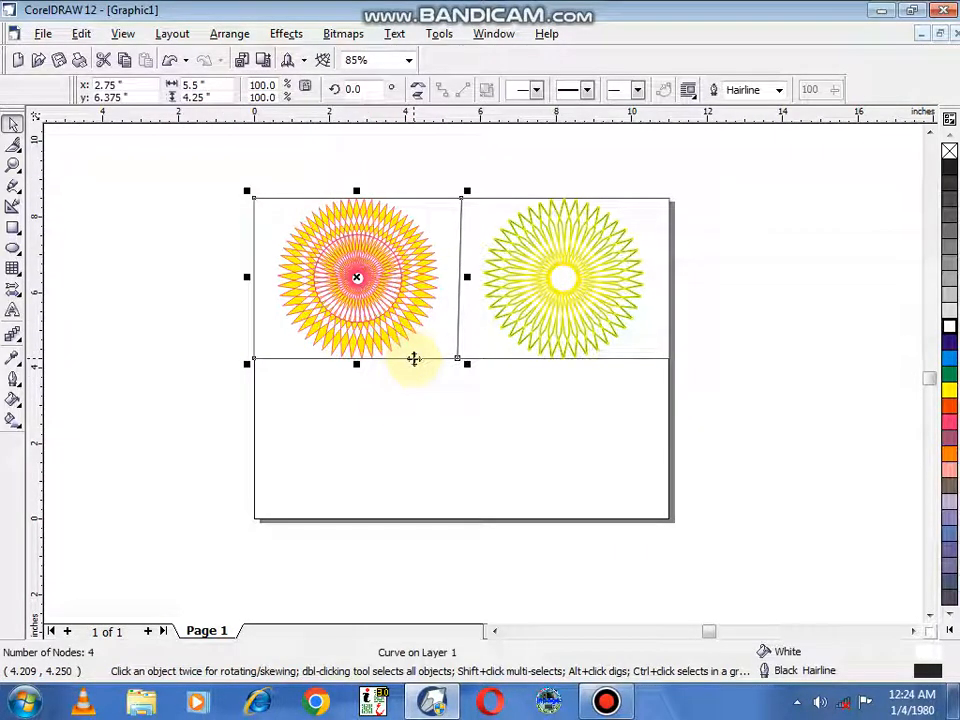
pyautogui.hotkey('shift', 'pageup')
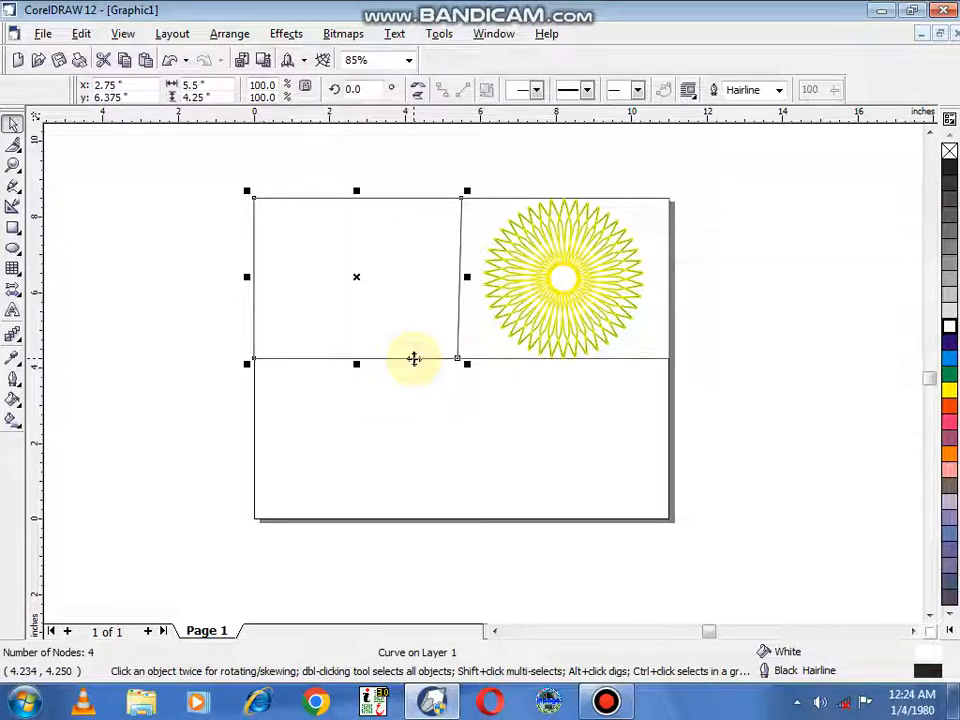
pyautogui.press('Down')
pyautogui.press('Down')
pyautogui.press('Down')
pyautogui.press('Down')
pyautogui.press('Down')
pyautogui.press('Down')
pyautogui.press('Down')
pyautogui.press('Down')
pyautogui.press('Down')
pyautogui.press('Down')
pyautogui.press('Down')
pyautogui.press('Down')
pyautogui.press('Down')
pyautogui.press('Down')
pyautogui.press('Down')
pyautogui.press('Down')
pyautogui.press('Down')
pyautogui.press('Down')
pyautogui.press('Down')
pyautogui.press('Down')
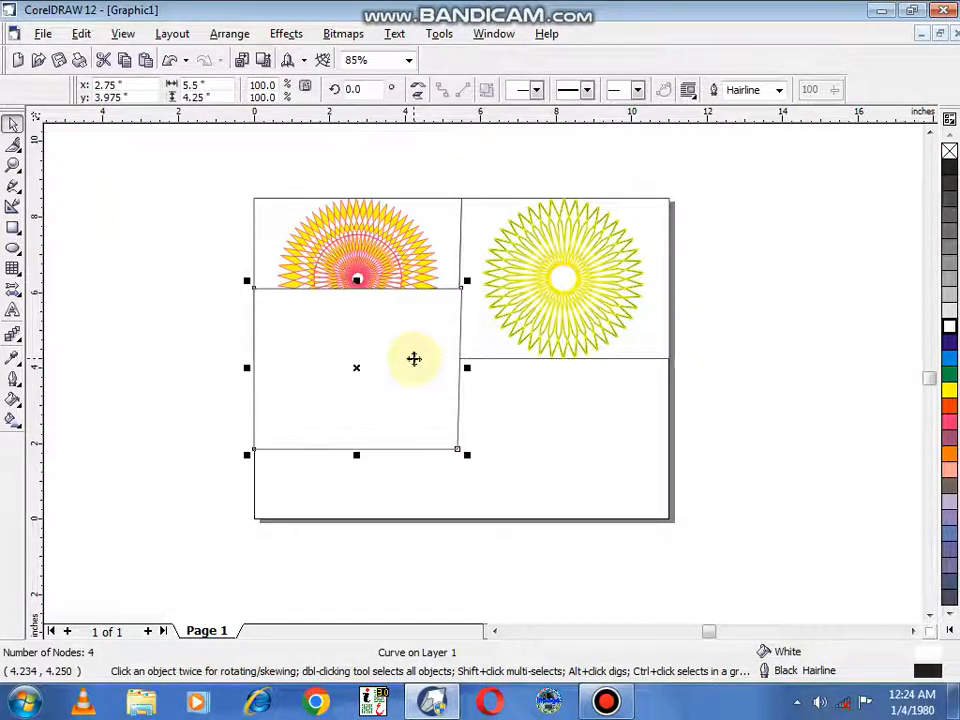
pyautogui.press('Down')
pyautogui.press('Down')
pyautogui.press('Down')
pyautogui.press('Down')
pyautogui.press('Down')
pyautogui.press('Down')
pyautogui.press('Down')
pyautogui.press('Down')
pyautogui.press('Down')
pyautogui.press('Down')
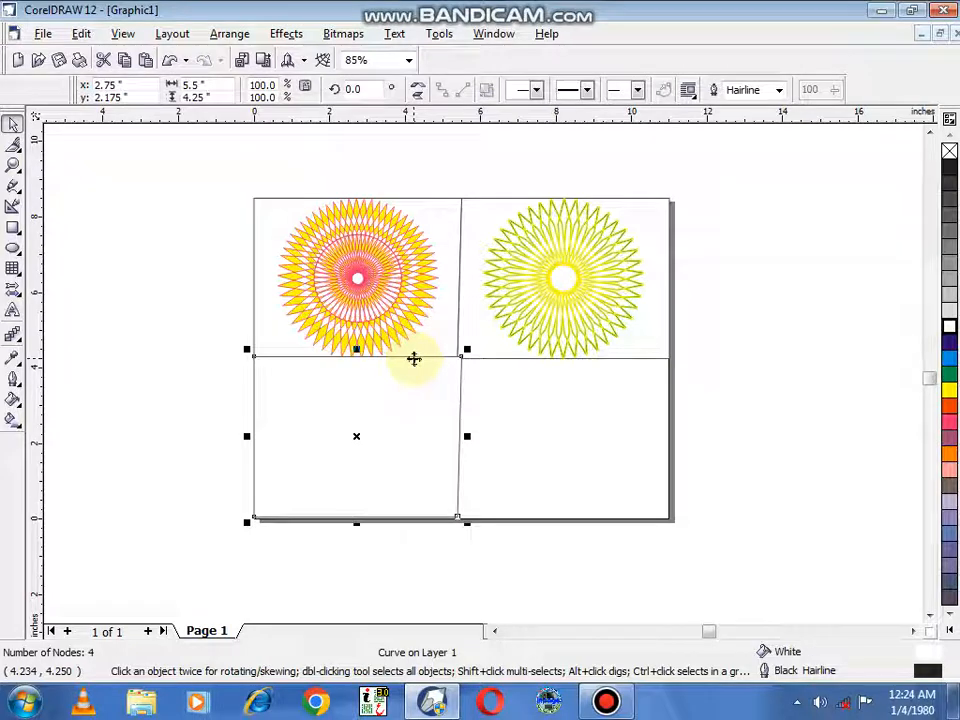
pyautogui.press('Down')
pyautogui.press('Down')
pyautogui.press('Up')
pyautogui.press('Up')
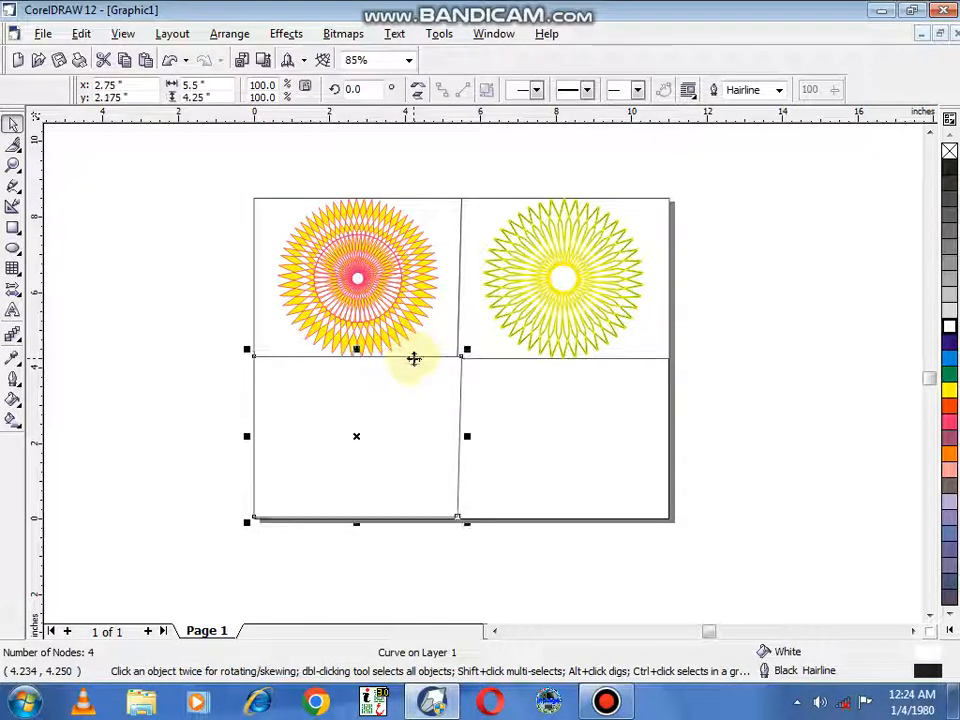
pyautogui.click(842, 411)
# Step: Draw a right-pointing arrow shape about 2.3 by 0.53 inches inside the lower-left panel
pyautogui.click(408, 292)
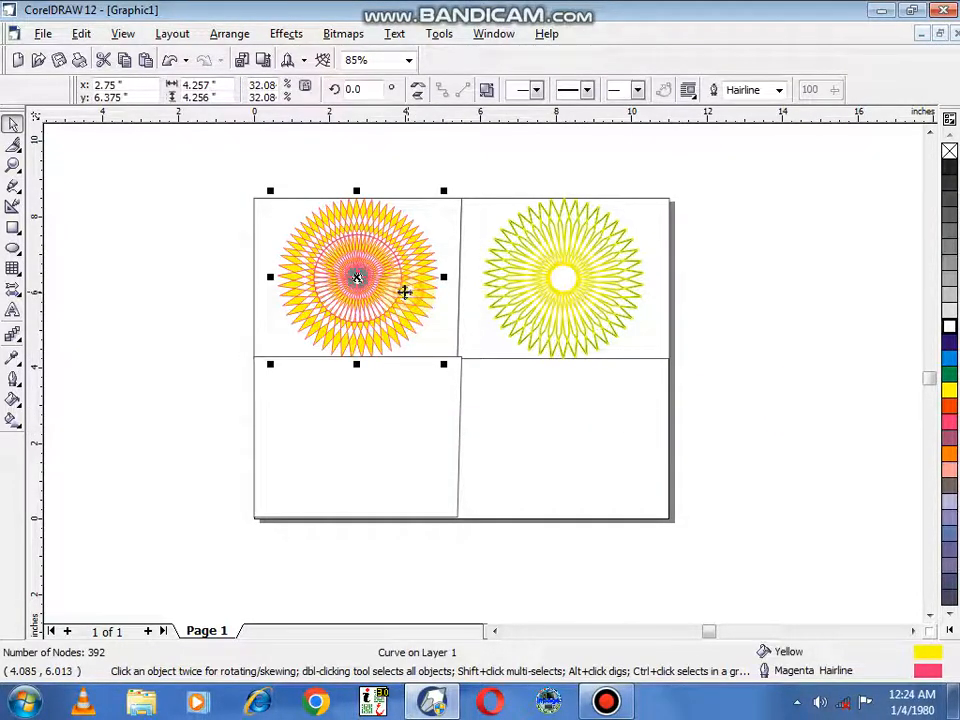
pyautogui.scroll(1, 404, 292)
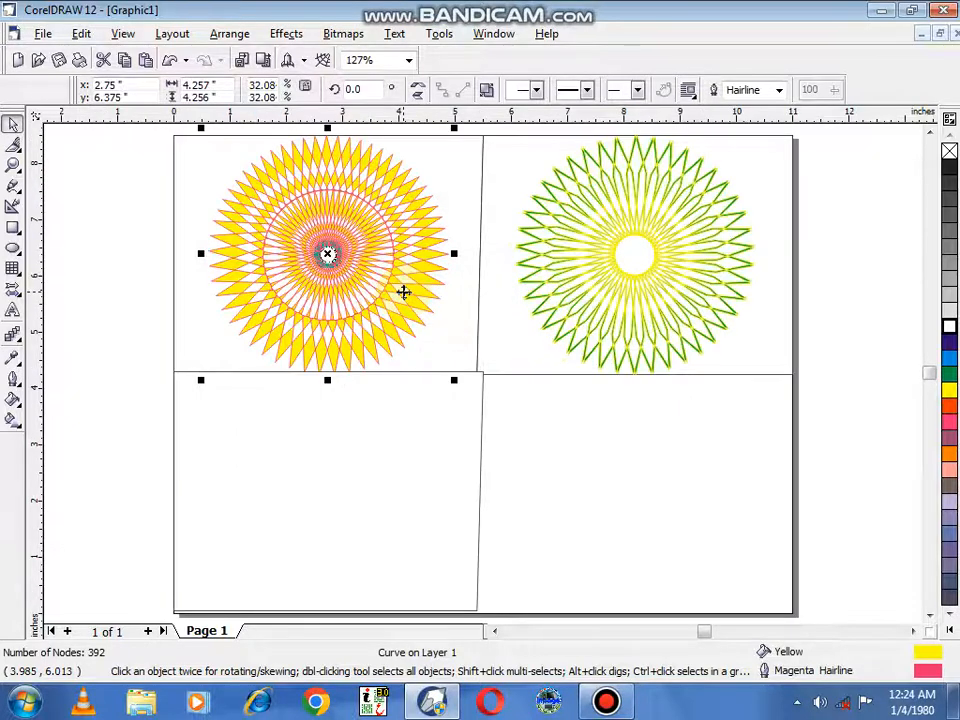
pyautogui.click(152, 298)
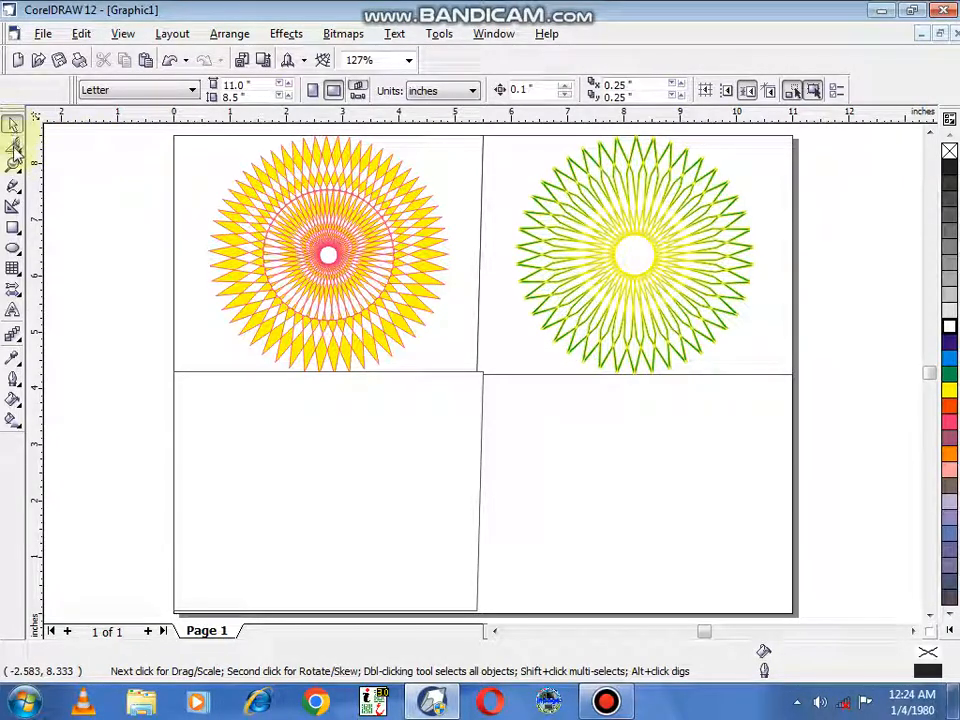
pyautogui.click(19, 300)
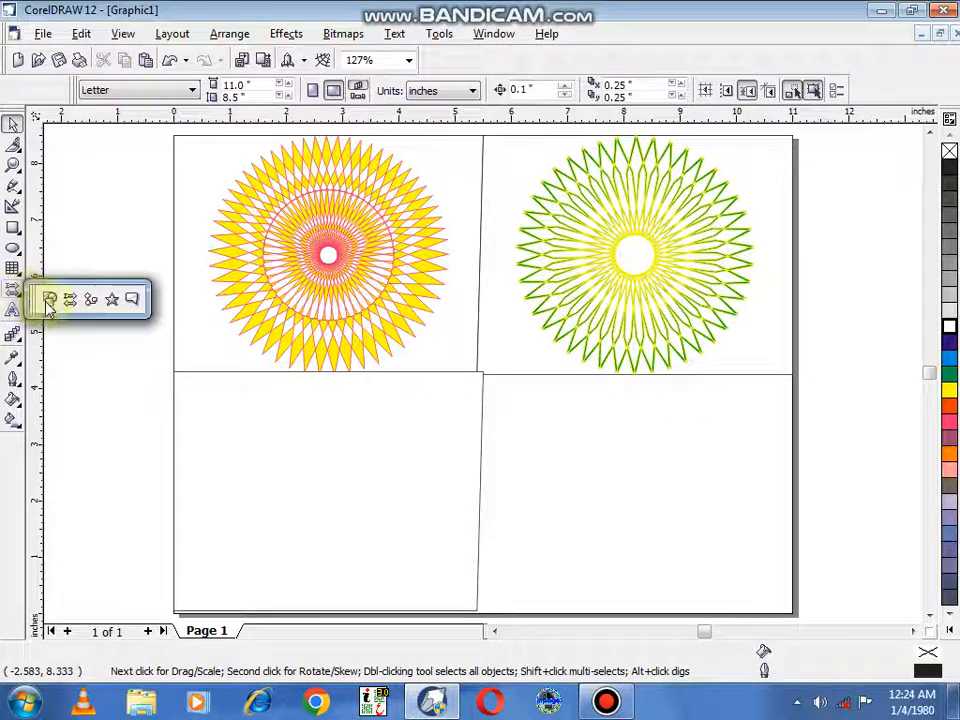
pyautogui.click(49, 298)
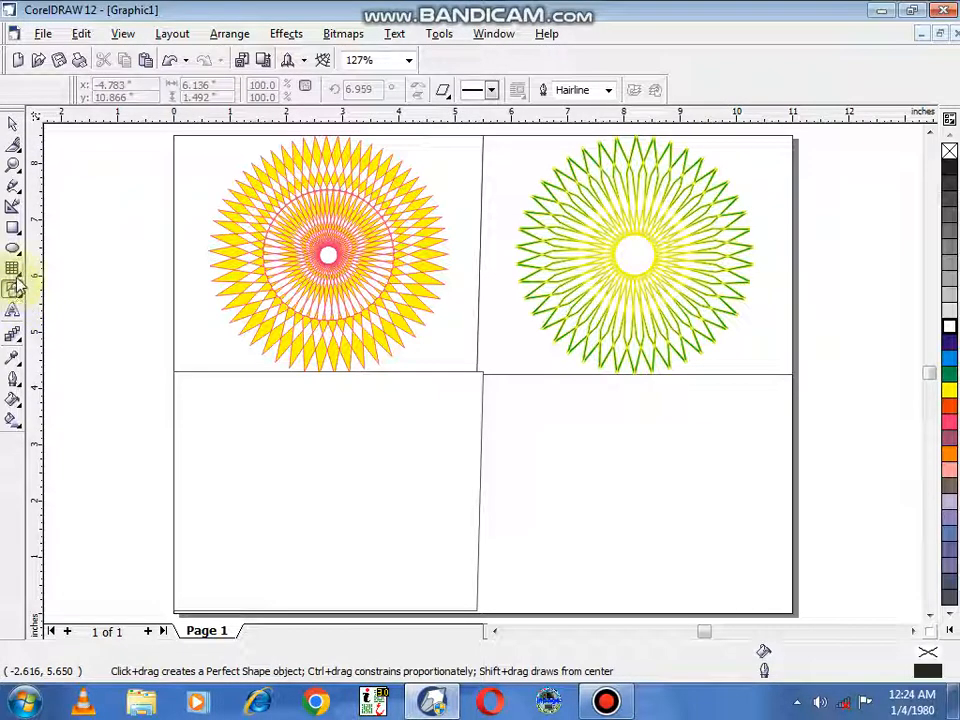
pyautogui.click(14, 291)
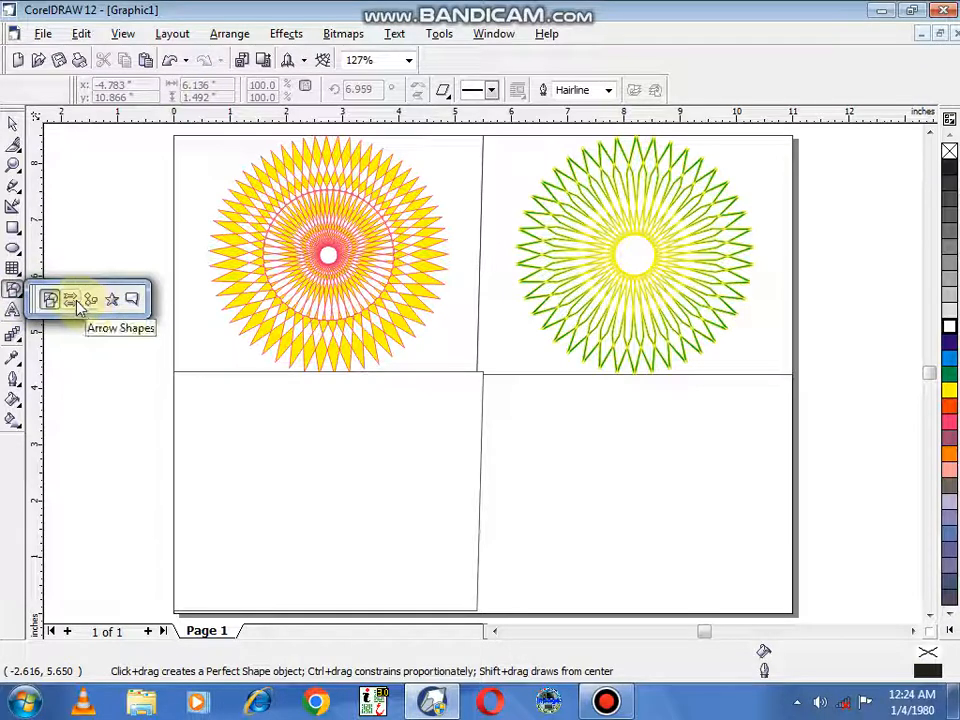
pyautogui.click(71, 306)
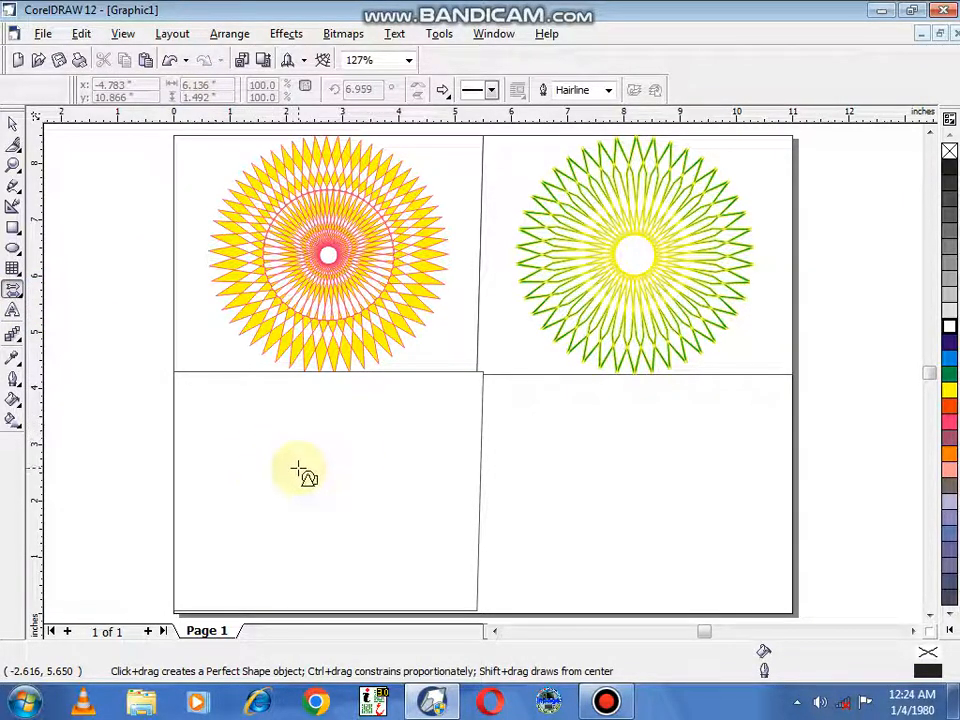
pyautogui.moveTo(298, 467); pyautogui.dragTo(433, 504)
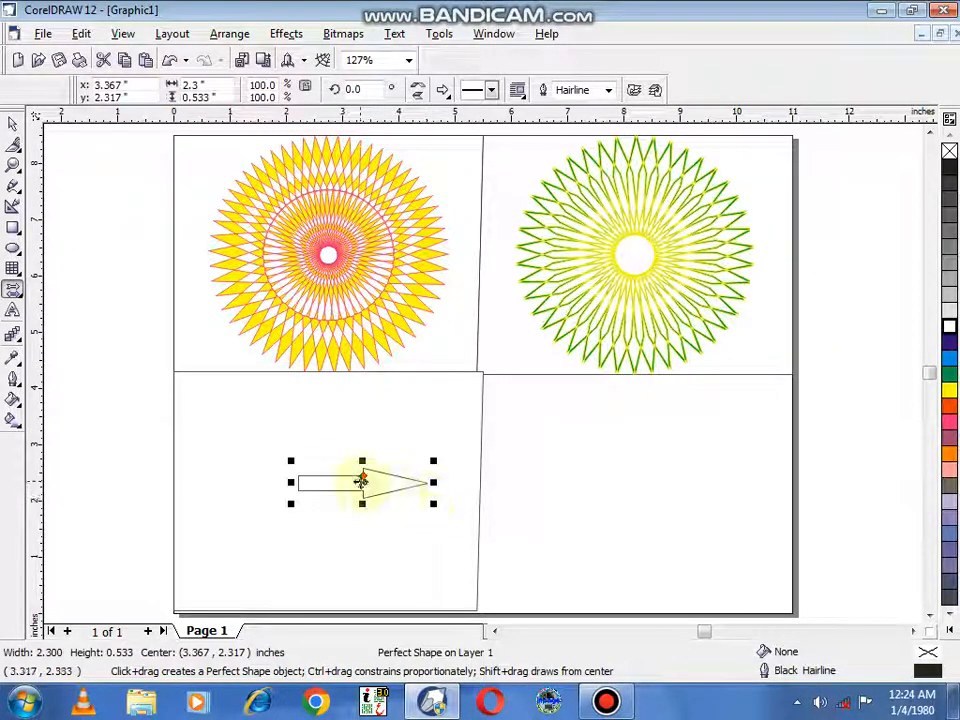
# Step: Move the arrow's rotation centre just beyond its tail and make a copy rotated about 8 degrees clockwise around it
pyautogui.click(361, 481)
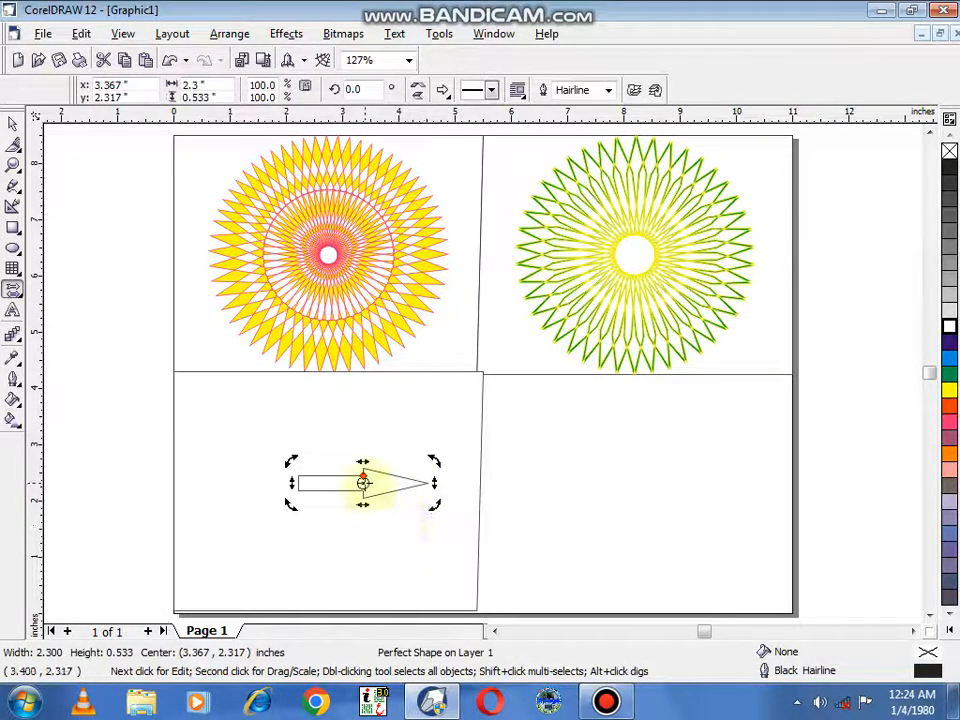
pyautogui.moveTo(363, 483)
pyautogui.mouseDown()
pyautogui.moveTo(260, 479)
pyautogui.moveTo(297, 483)
pyautogui.mouseUp()
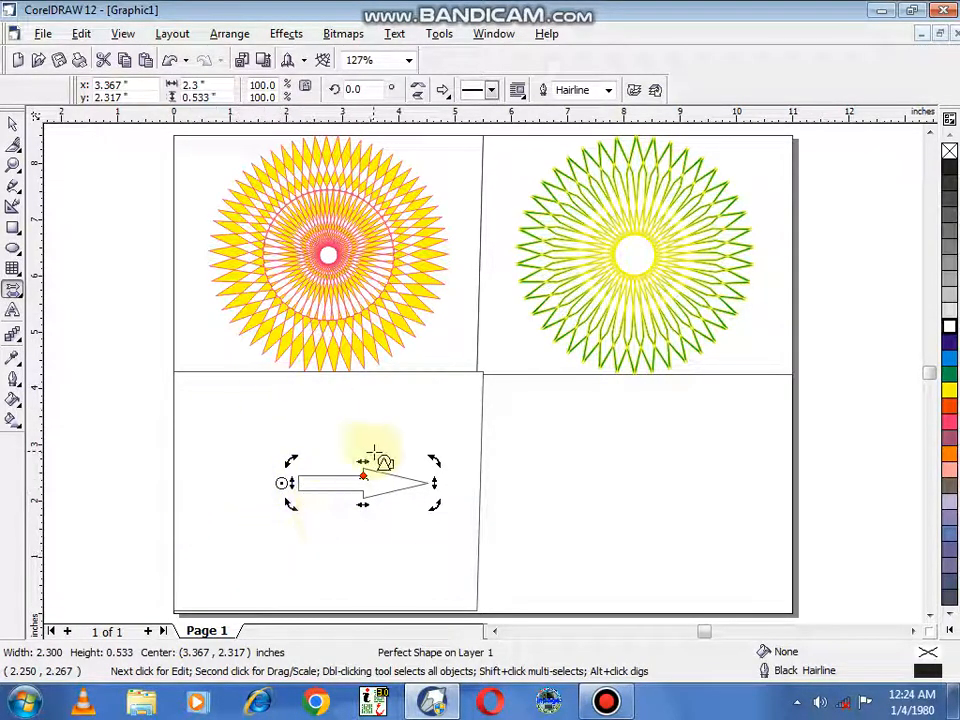
pyautogui.moveTo(434, 462); pyautogui.dragTo(358, 486)
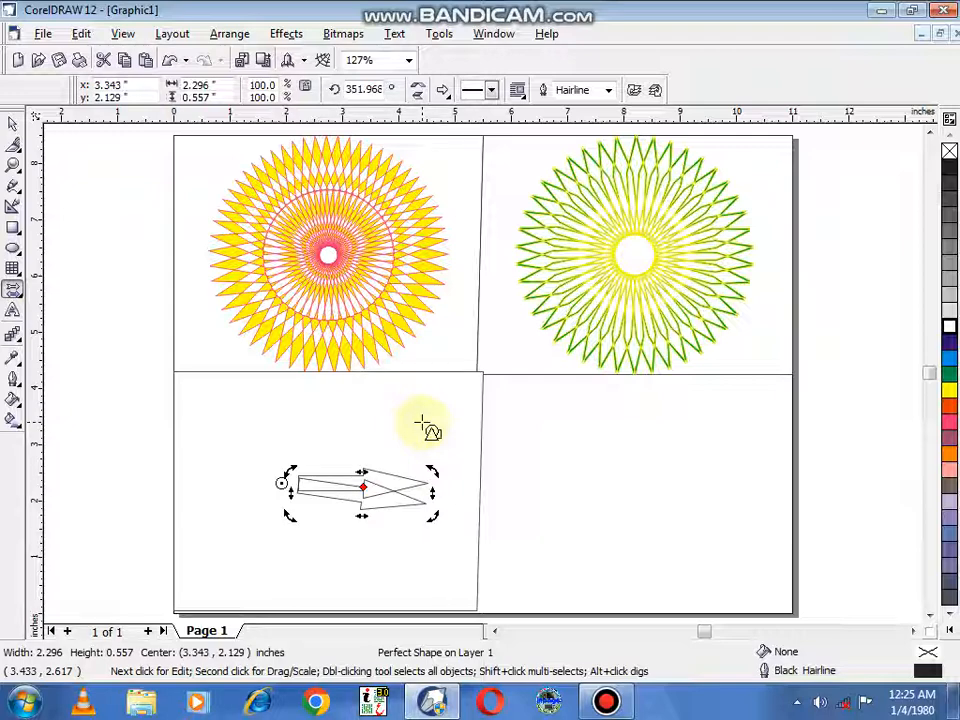
# Step: Repeat the rotated duplication of the arrow until the copies form a complete circular rosette
pyautogui.hotkey('ctrl', 'r')
pyautogui.hotkey('ctrl', 'r')
pyautogui.hotkey('ctrl', 'r')
pyautogui.hotkey('ctrl', 'r')
pyautogui.hotkey('ctrl', 'r')
pyautogui.hotkey('ctrl', 'r')
pyautogui.hotkey('ctrl', 'r')
pyautogui.hotkey('ctrl', 'r')
pyautogui.hotkey('ctrl', 'r')
pyautogui.hotkey('ctrl', 'r')
pyautogui.hotkey('ctrl', 'r')
pyautogui.hotkey('ctrl', 'r')
pyautogui.hotkey('ctrl', 'r')
pyautogui.hotkey('ctrl', 'r')
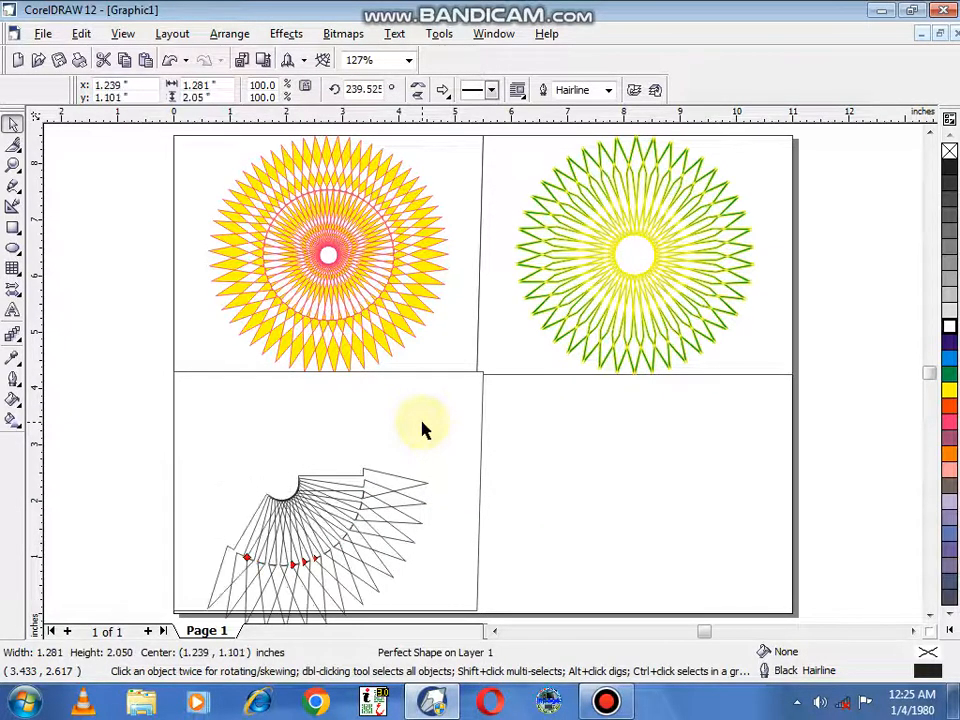
pyautogui.hotkey('ctrl', 'r')
pyautogui.hotkey('ctrl', 'r')
pyautogui.hotkey('ctrl', 'r')
pyautogui.hotkey('ctrl', 'r')
pyautogui.hotkey('ctrl', 'r')
pyautogui.hotkey('ctrl', 'r')
pyautogui.hotkey('ctrl', 'r')
pyautogui.hotkey('ctrl', 'r')
pyautogui.hotkey('ctrl', 'r')
pyautogui.hotkey('ctrl', 'r')
pyautogui.hotkey('ctrl', 'r')
pyautogui.hotkey('ctrl', 'r')
pyautogui.hotkey('ctrl', 'r')
pyautogui.hotkey('ctrl', 'r')
pyautogui.hotkey('ctrl', 'r')
pyautogui.hotkey('ctrl', 'r')
pyautogui.hotkey('ctrl', 'r')
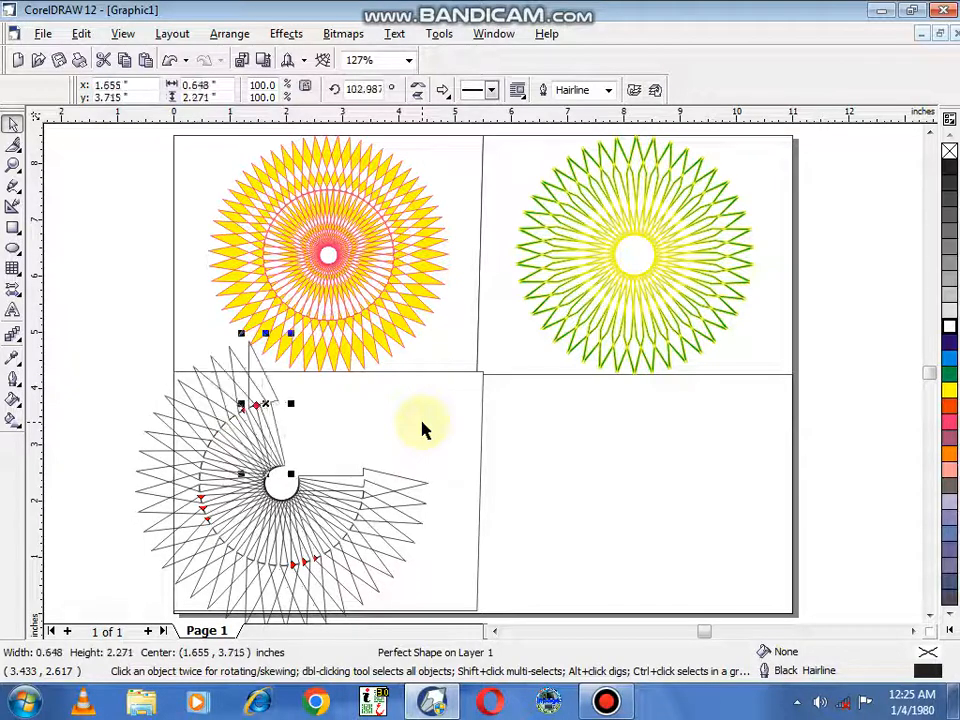
pyautogui.hotkey('ctrl', 'r')
pyautogui.hotkey('ctrl', 'r')
pyautogui.hotkey('ctrl', 'r')
pyautogui.hotkey('ctrl', 'r')
pyautogui.hotkey('ctrl', 'r')
pyautogui.hotkey('ctrl', 'r')
pyautogui.hotkey('ctrl', 'r')
pyautogui.hotkey('ctrl', 'r')
pyautogui.hotkey('ctrl', 'r')
pyautogui.hotkey('ctrl', 'r')
pyautogui.hotkey('ctrl', 'r')
pyautogui.hotkey('ctrl', 'r')
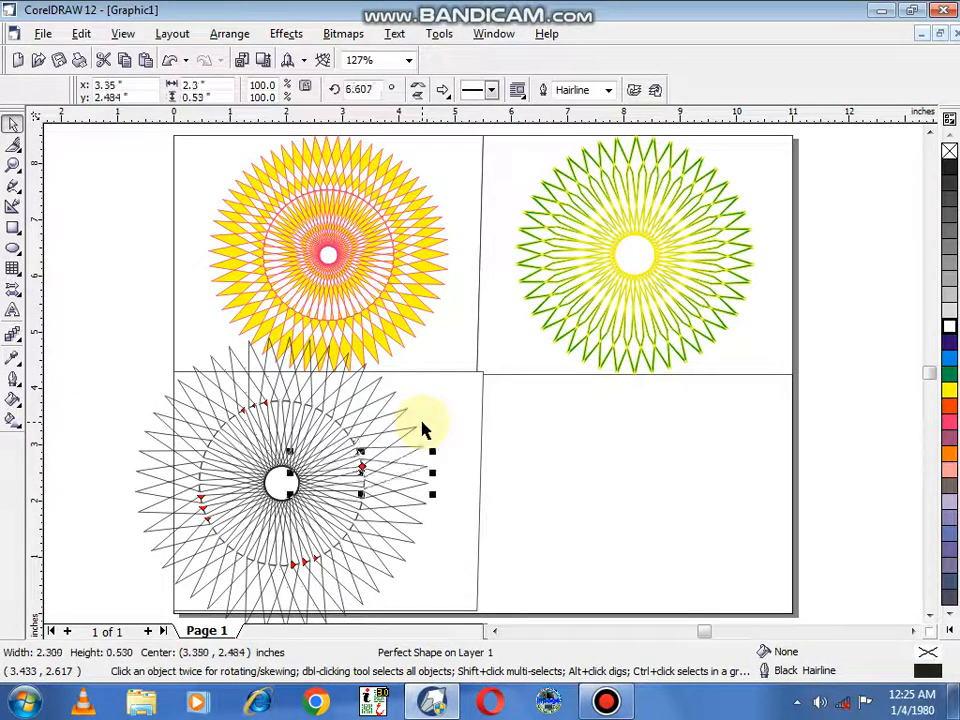
pyautogui.click(110, 355)
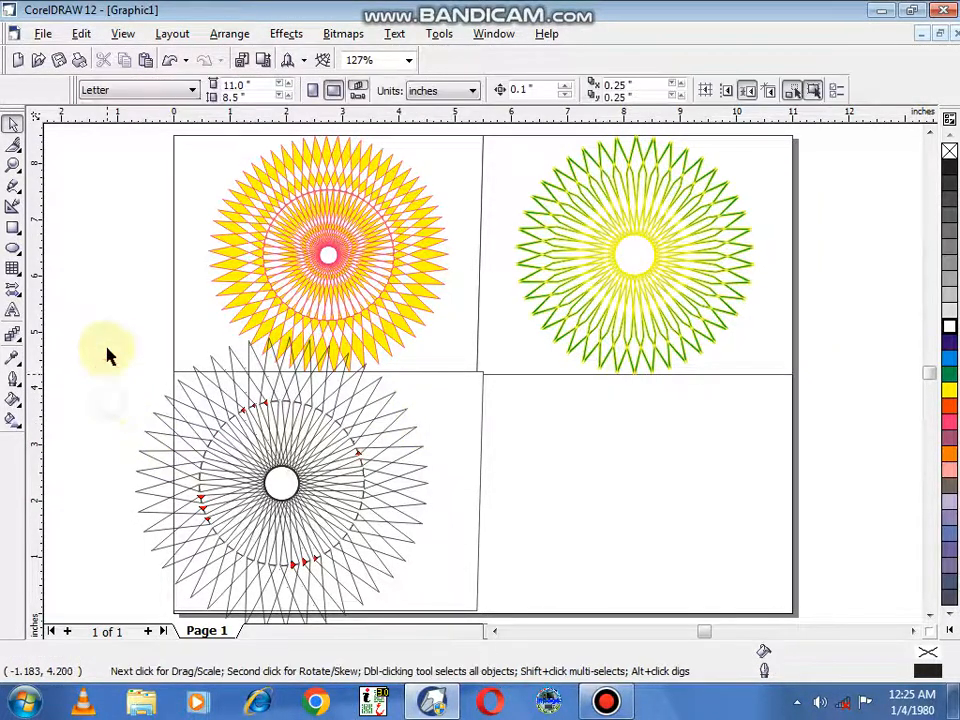
# Step: Select all the arrows of the new rosette without the panel and give them an orange-red fill and matching outline
pyautogui.moveTo(244, 511); pyautogui.dragTo(490, 624)
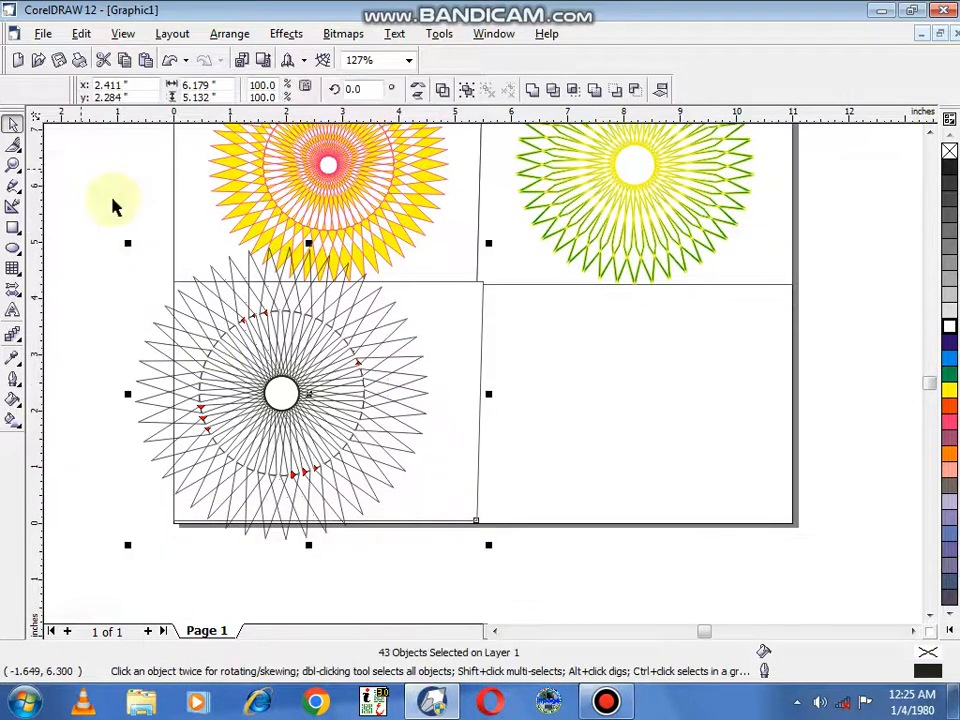
pyautogui.click(32, 202)
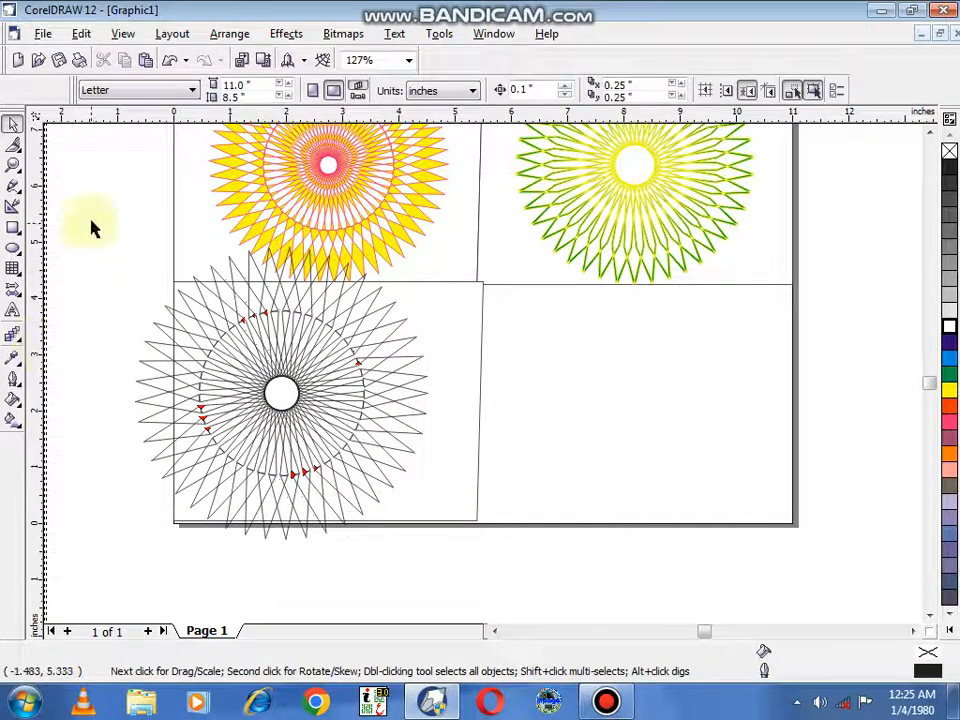
pyautogui.moveTo(237, 447); pyautogui.dragTo(454, 580)
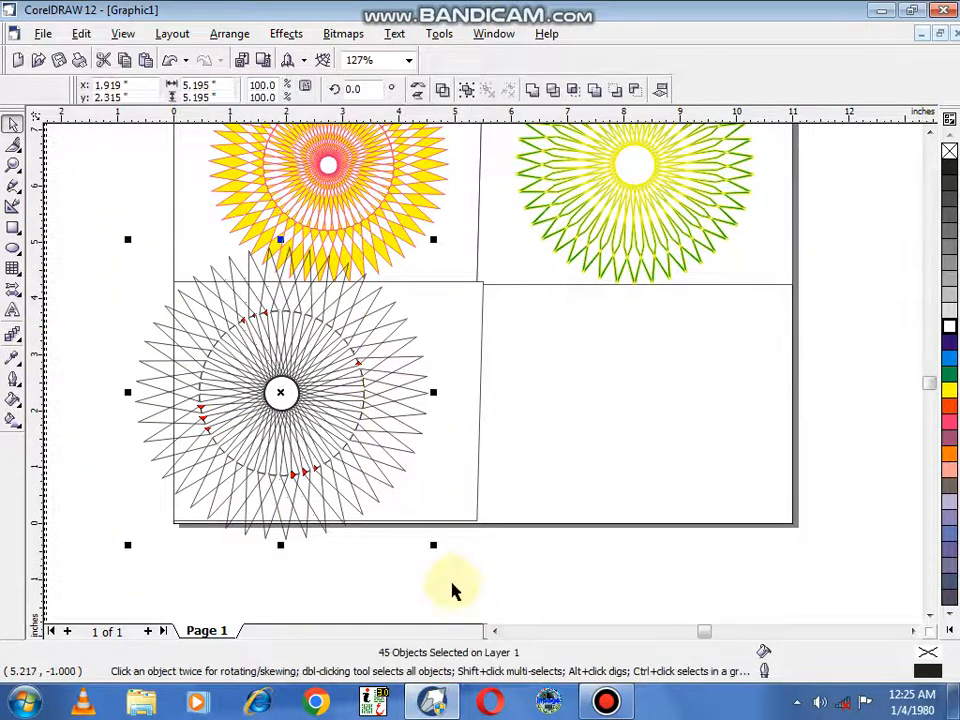
pyautogui.click(950, 410)
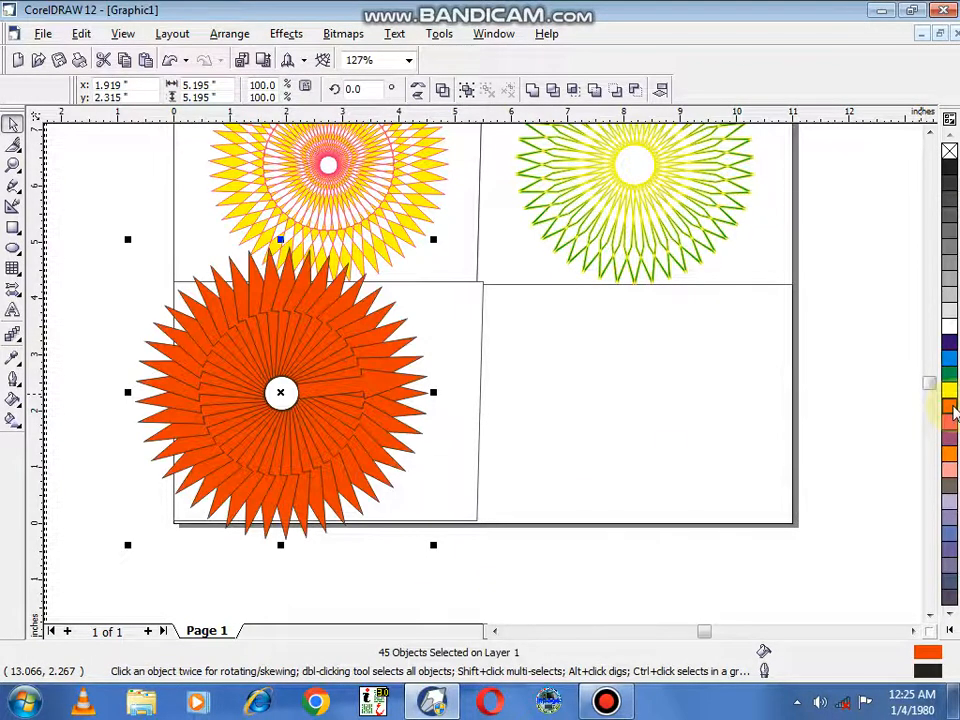
pyautogui.rightClick(951, 412)
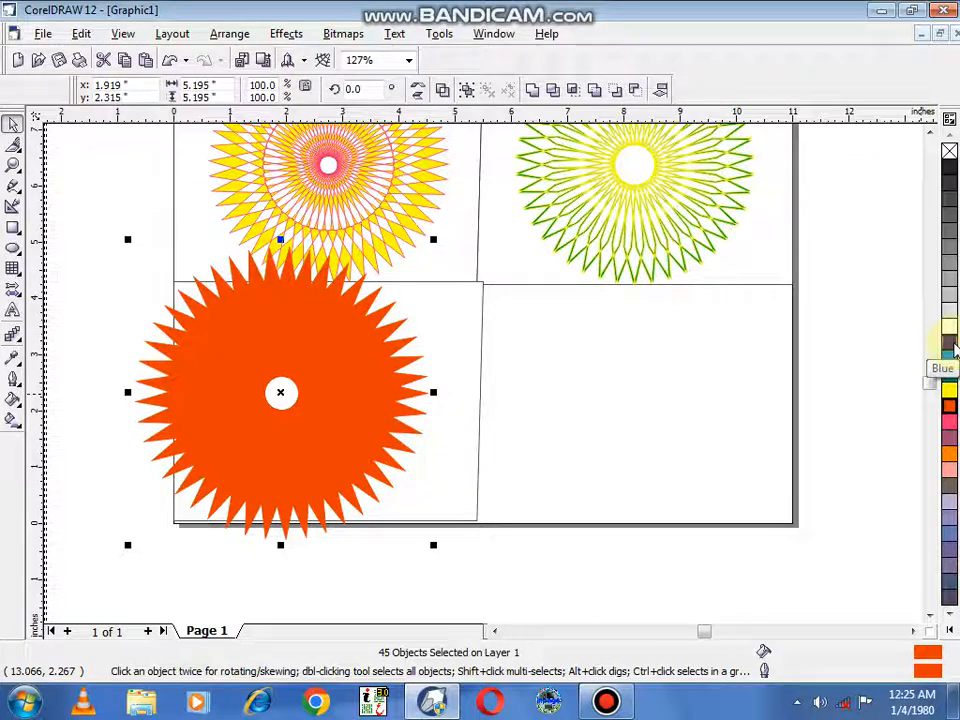
# Step: Change the selected arrows of the lower-left rosette to a yellow fill with a blue outline and deselect them
pyautogui.rightClick(953, 348)
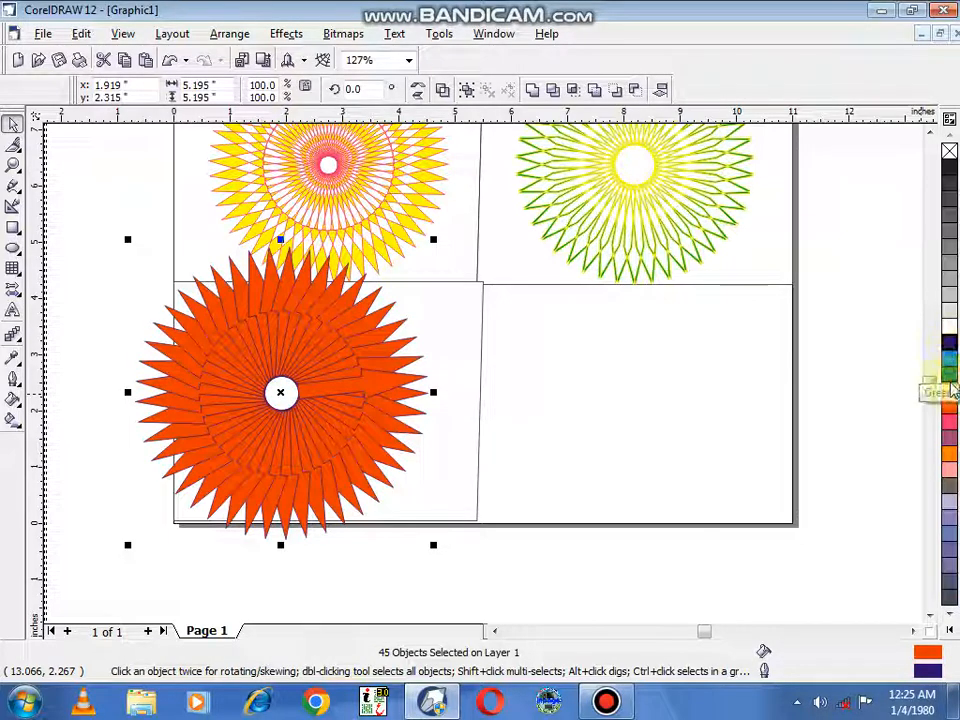
pyautogui.click(948, 389)
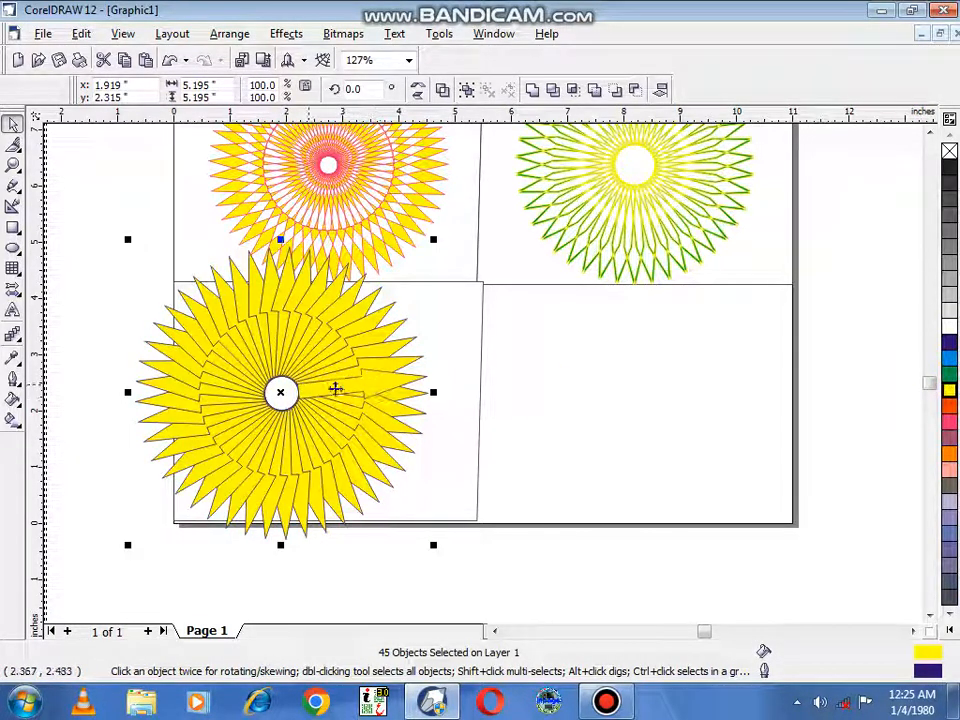
pyautogui.click(493, 411)
pyautogui.click(386, 384)
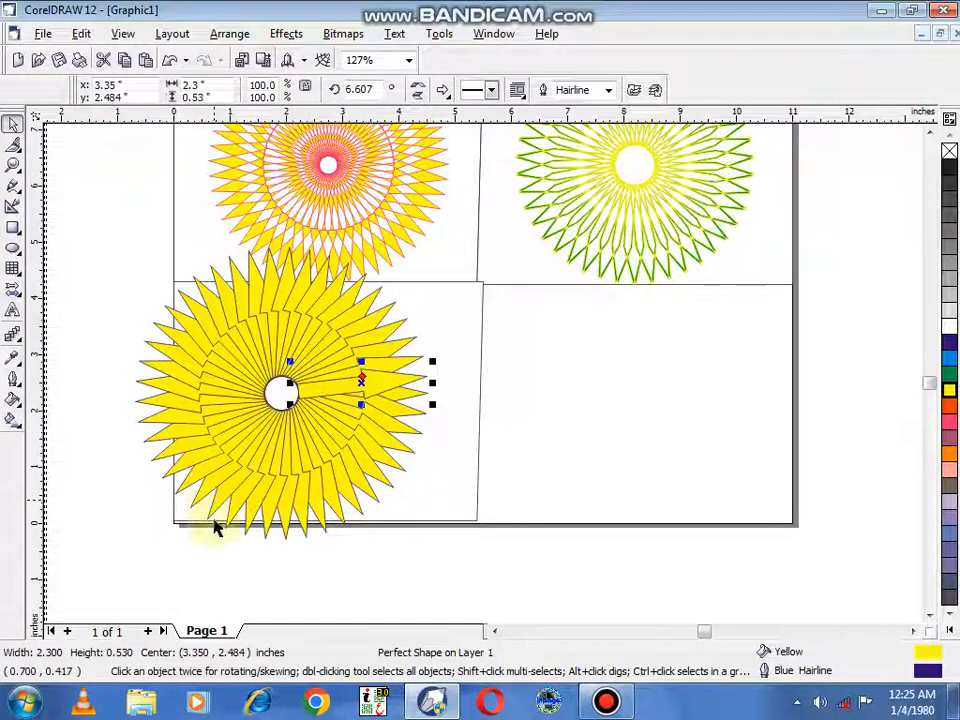
pyautogui.click(140, 485)
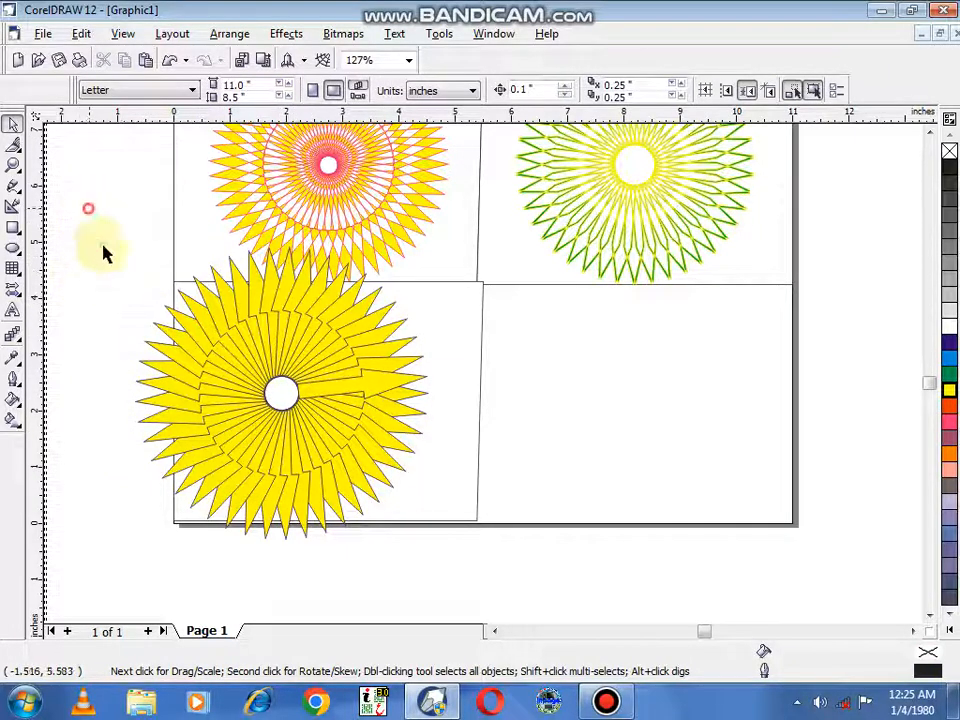
# Step: Combine all the arrows of the lower-left rosette into one curve and give it a yellow fill with a red outline
pyautogui.moveTo(103, 253); pyautogui.dragTo(440, 572)
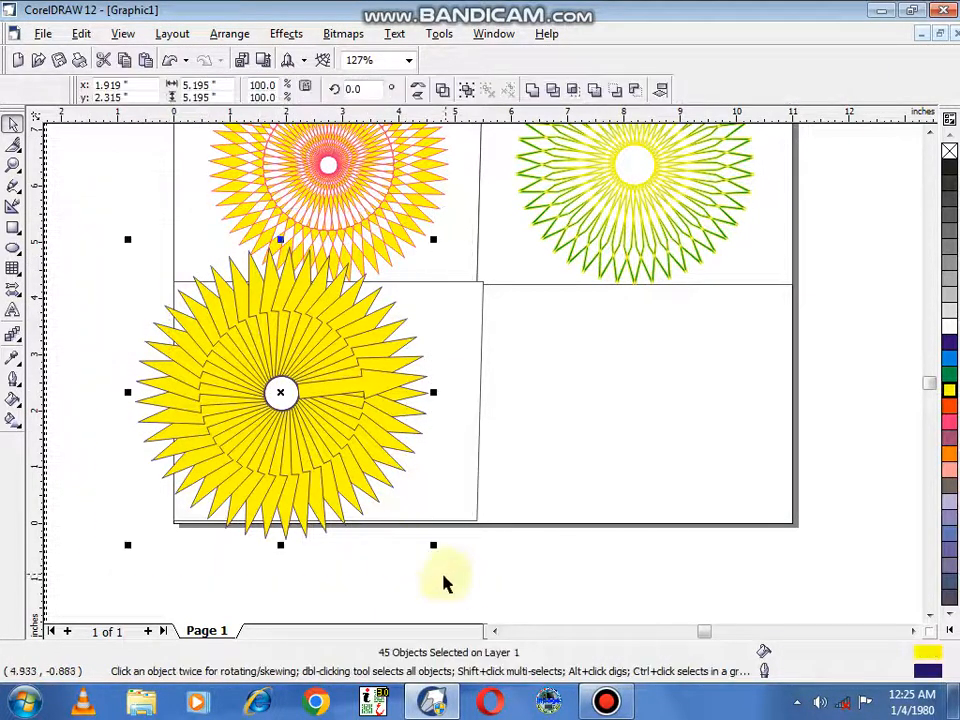
pyautogui.click(447, 89)
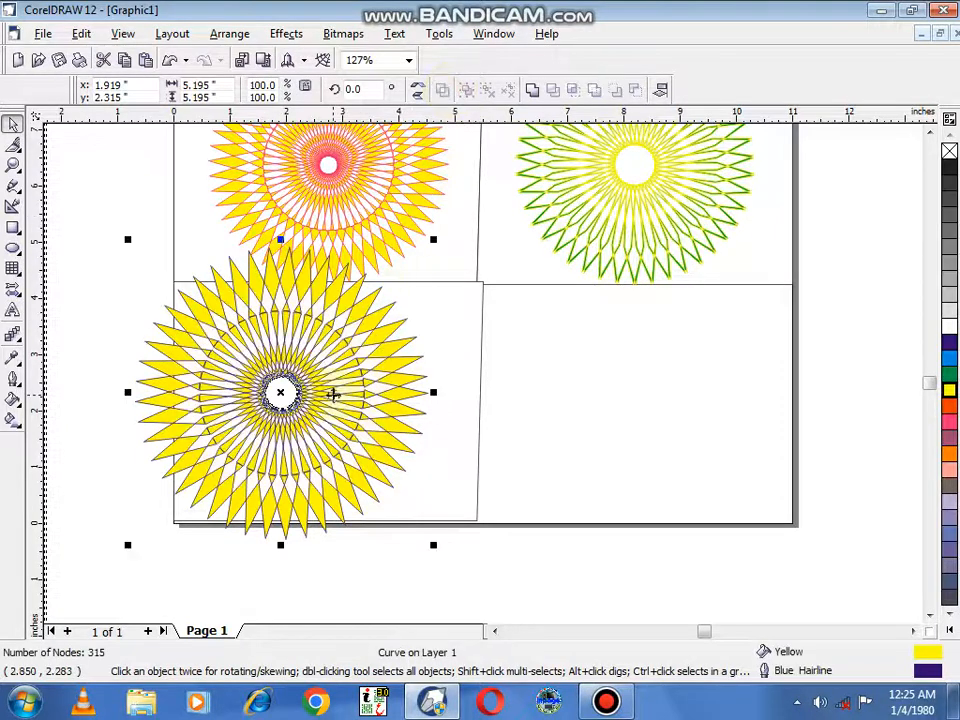
pyautogui.click(949, 406)
pyautogui.rightClick(949, 406)
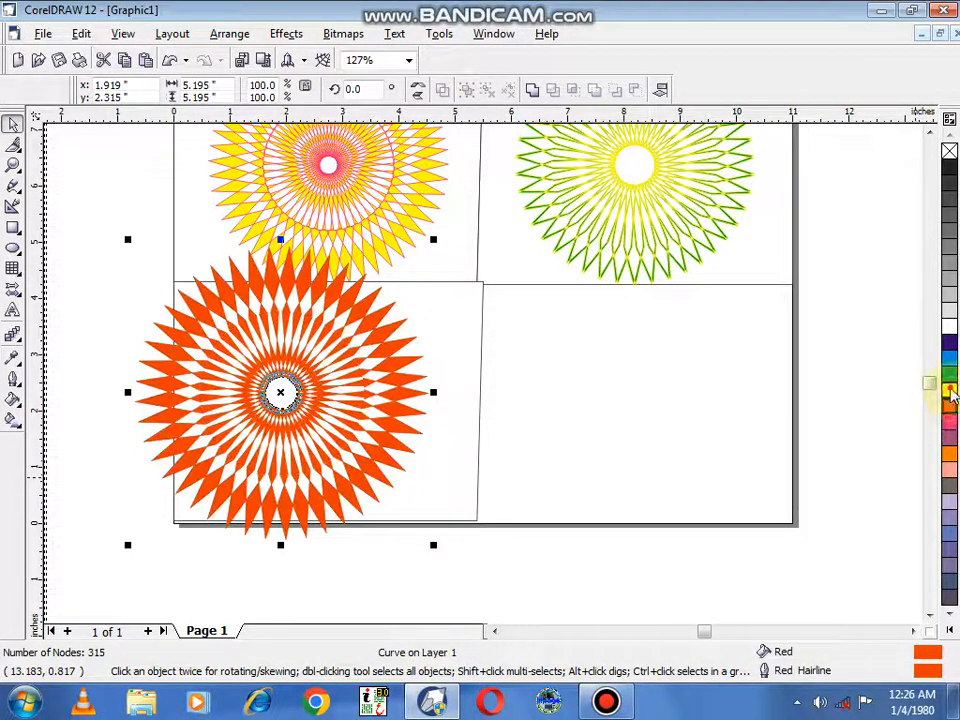
pyautogui.click(950, 392)
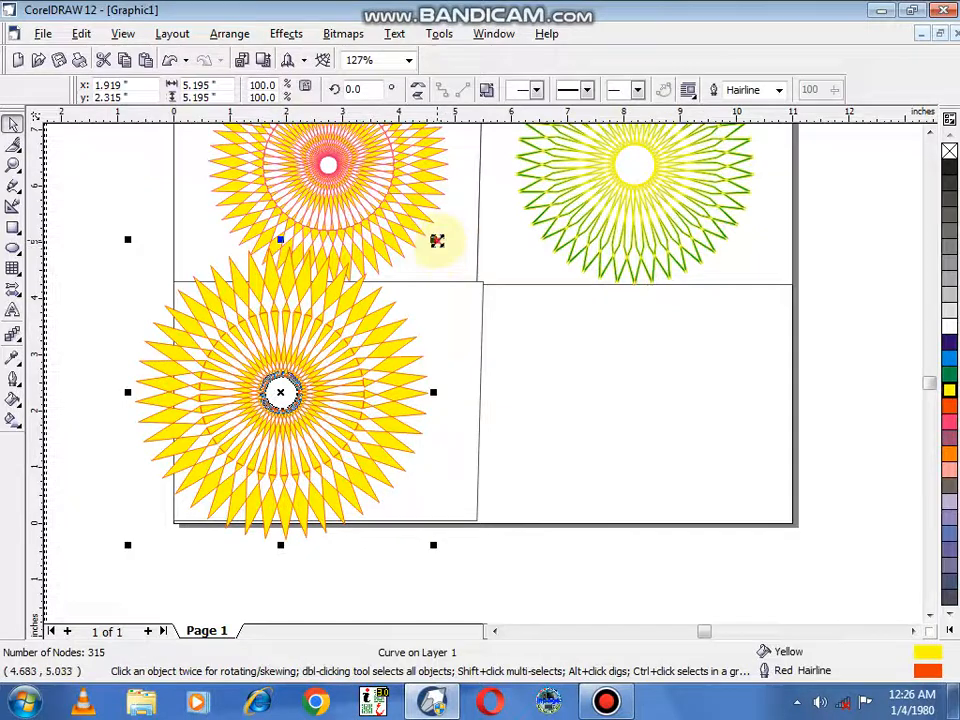
# Step: Shrink the rosette about its centre to about 3.2 inches and centre it horizontally and vertically in the lower-left panel
pyautogui.moveTo(435, 242); pyautogui.dragTo(380, 298)
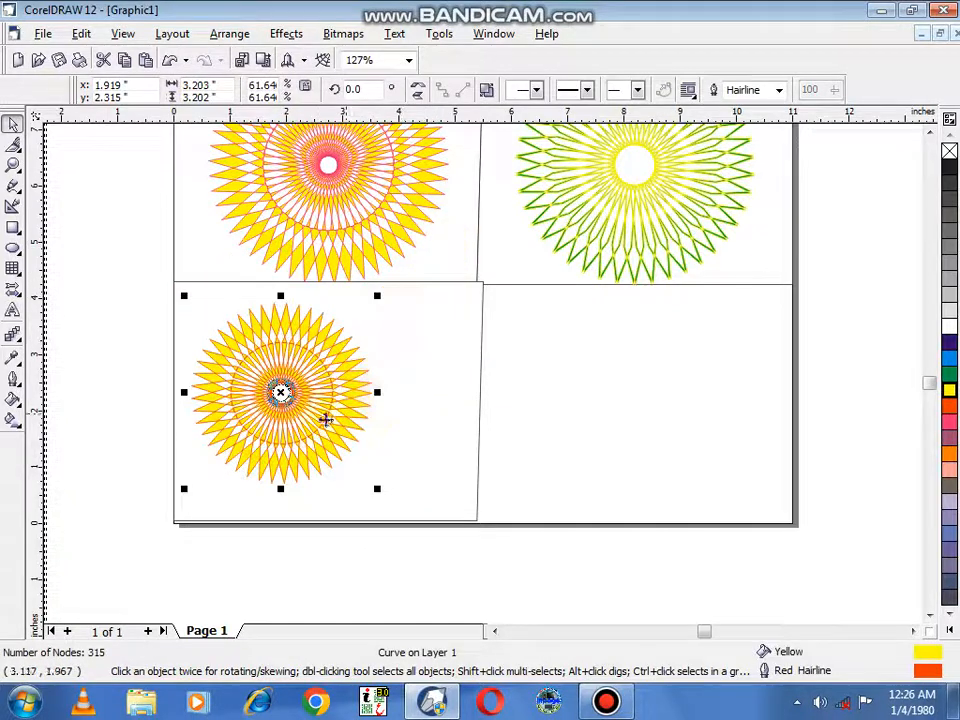
pyautogui.keyDown('shift'); pyautogui.click(440, 420); pyautogui.keyUp('shift')
pyautogui.press('c')
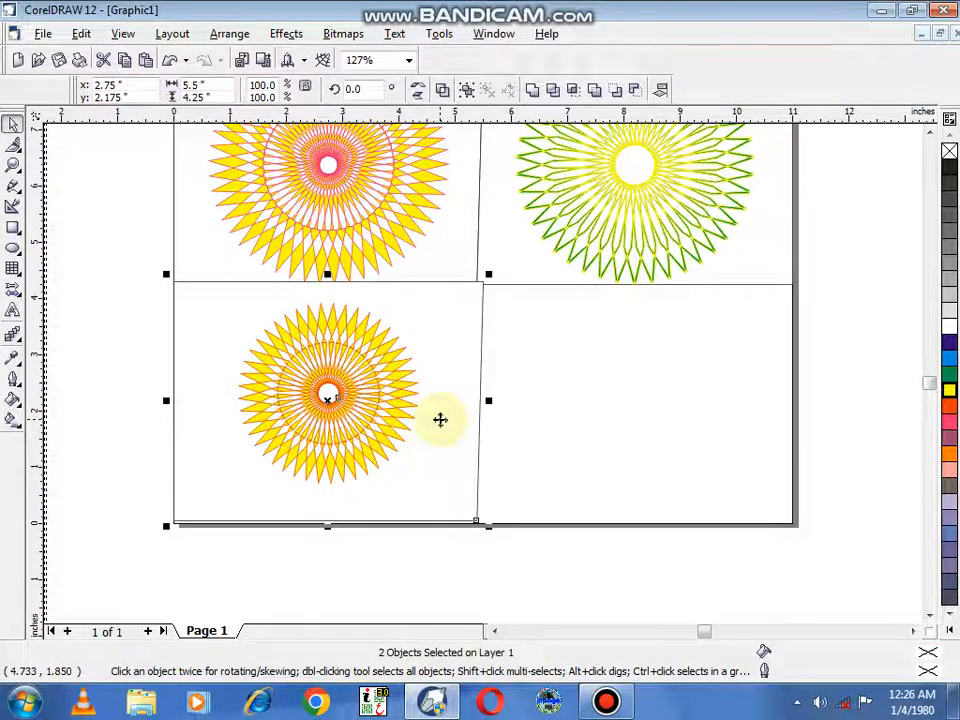
pyautogui.press('e')
pyautogui.click(403, 424)
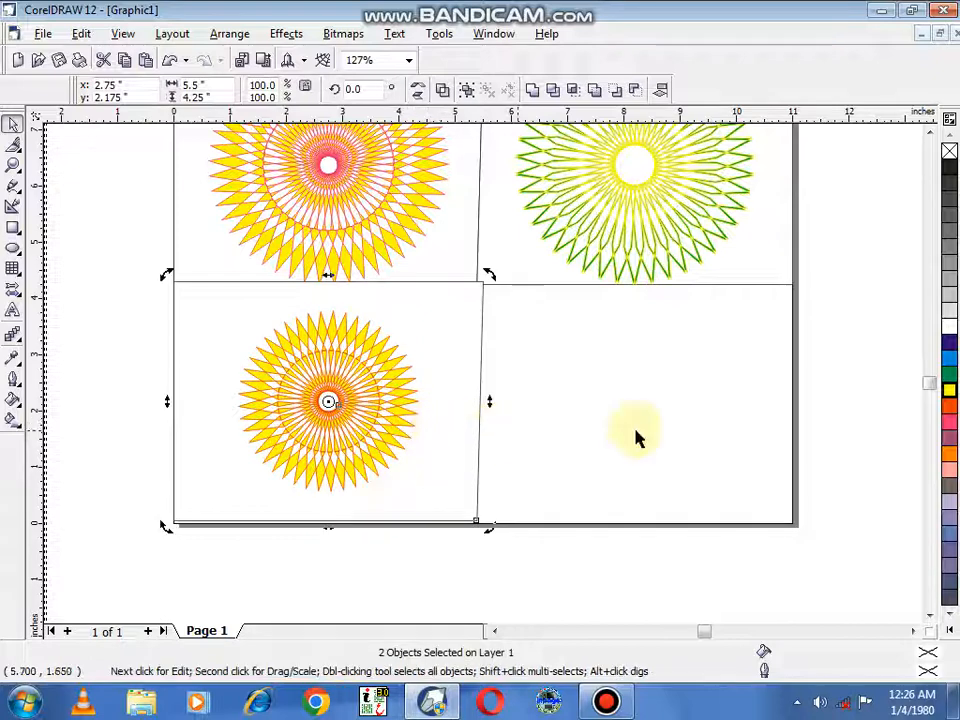
# Step: Enlarge the lower-left rosette about its centre until it nearly fills the panel's height, and leave nothing selected
pyautogui.click(831, 413)
pyautogui.click(385, 436)
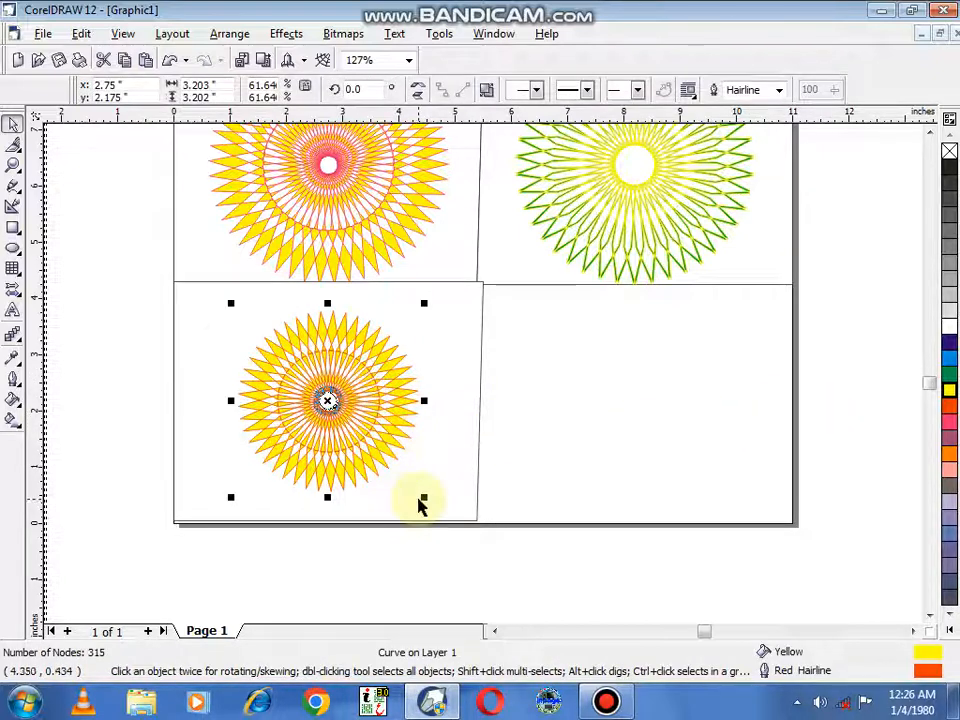
pyautogui.moveTo(422, 497); pyautogui.dragTo(446, 538)
pyautogui.click(664, 282)
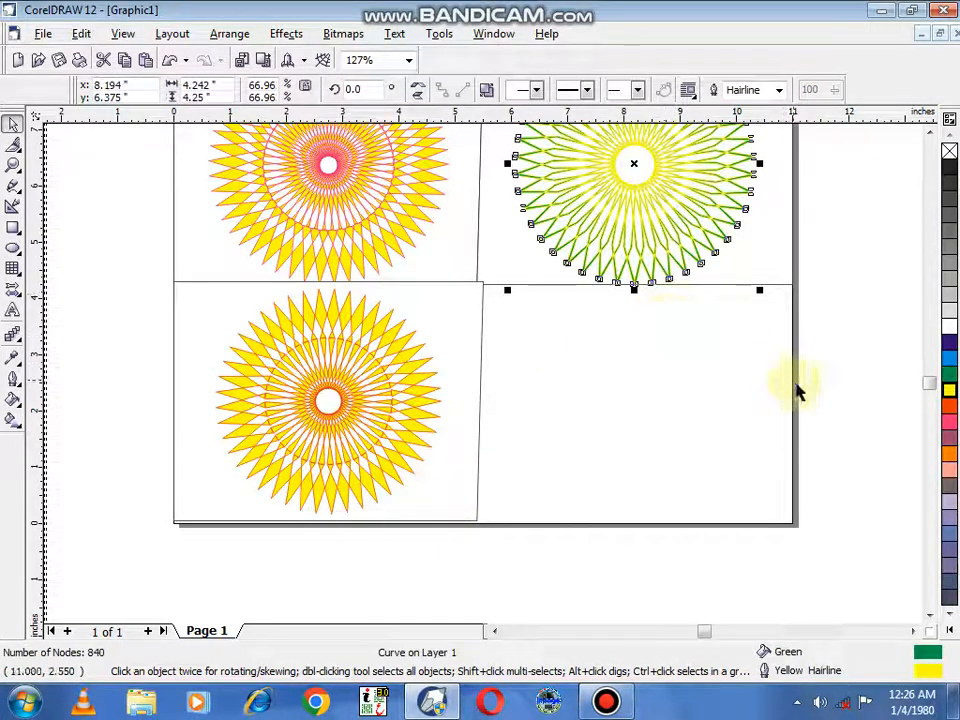
pyautogui.click(835, 408)
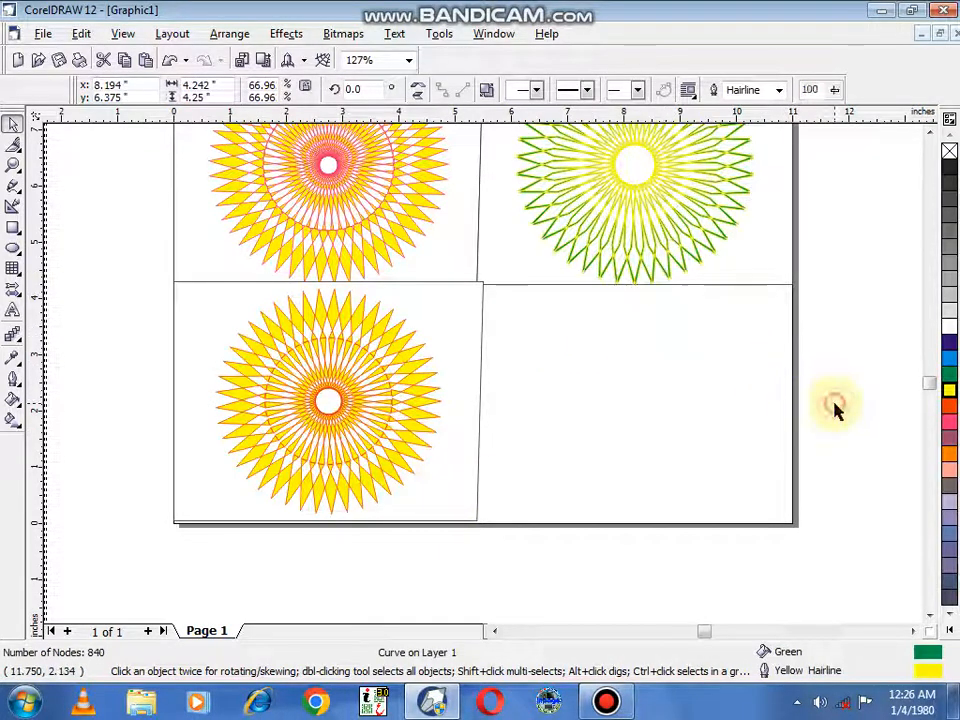
pyautogui.click(688, 228)
pyautogui.click(126, 258)
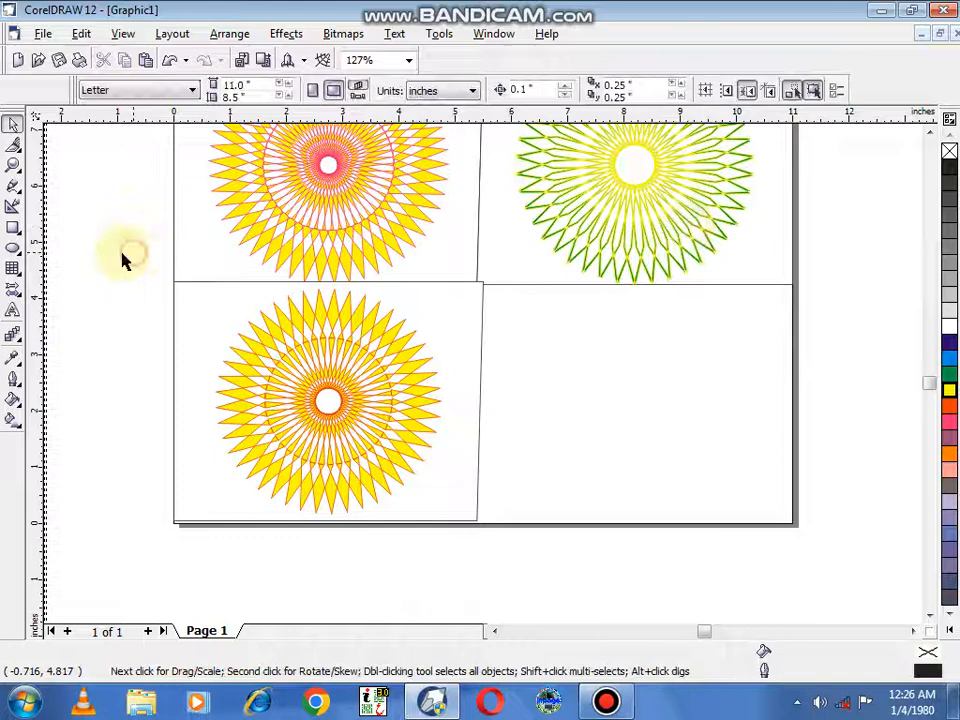
# Step: Draw a narrow five-sided polygon about 0.32 by 1.16 inches in the lower-right panel and copy it rotated about 13 degrees clockwise around a point below its base
pyautogui.click(22, 281)
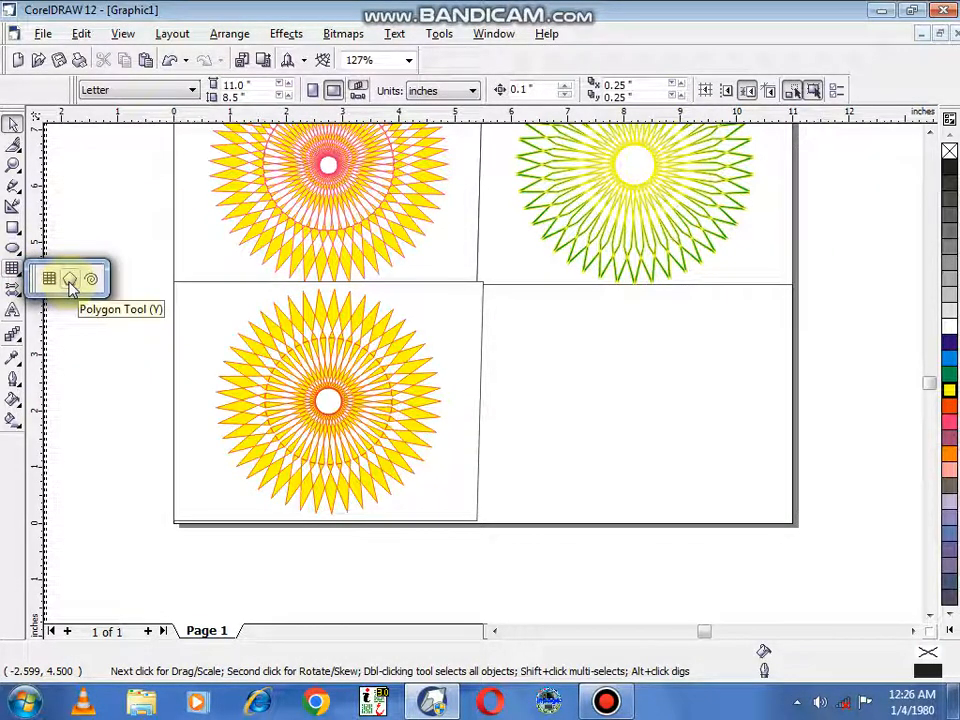
pyautogui.click(70, 281)
pyautogui.moveTo(669, 316); pyautogui.dragTo(692, 390)
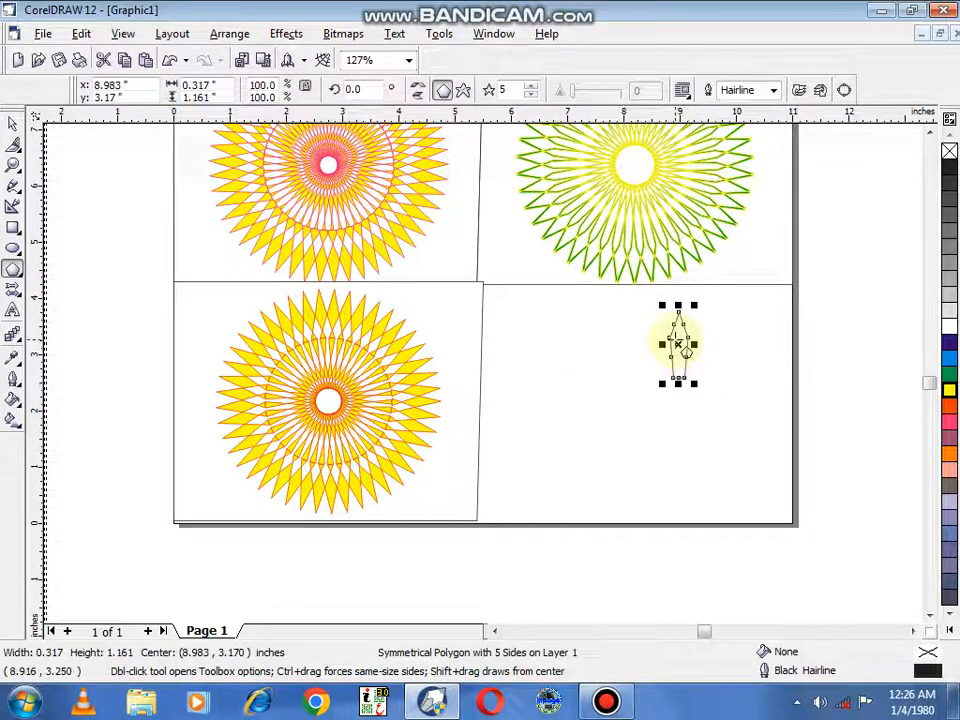
pyautogui.click(680, 345)
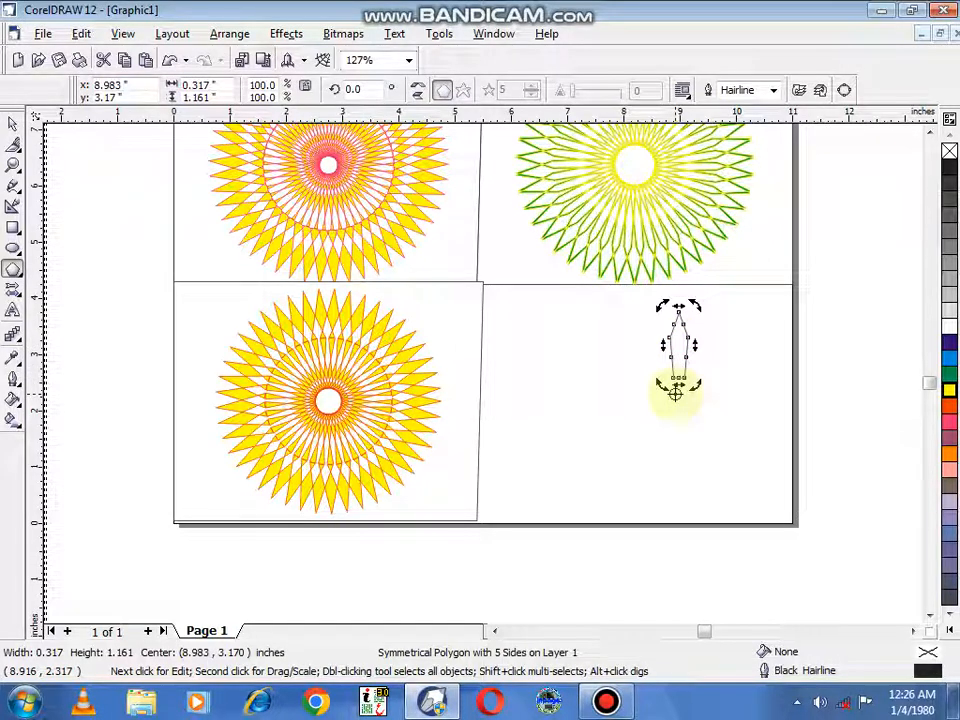
pyautogui.moveTo(697, 306)
pyautogui.mouseDown()
pyautogui.moveTo(718, 324)
pyautogui.moveTo(714, 317)
pyautogui.mouseUp()
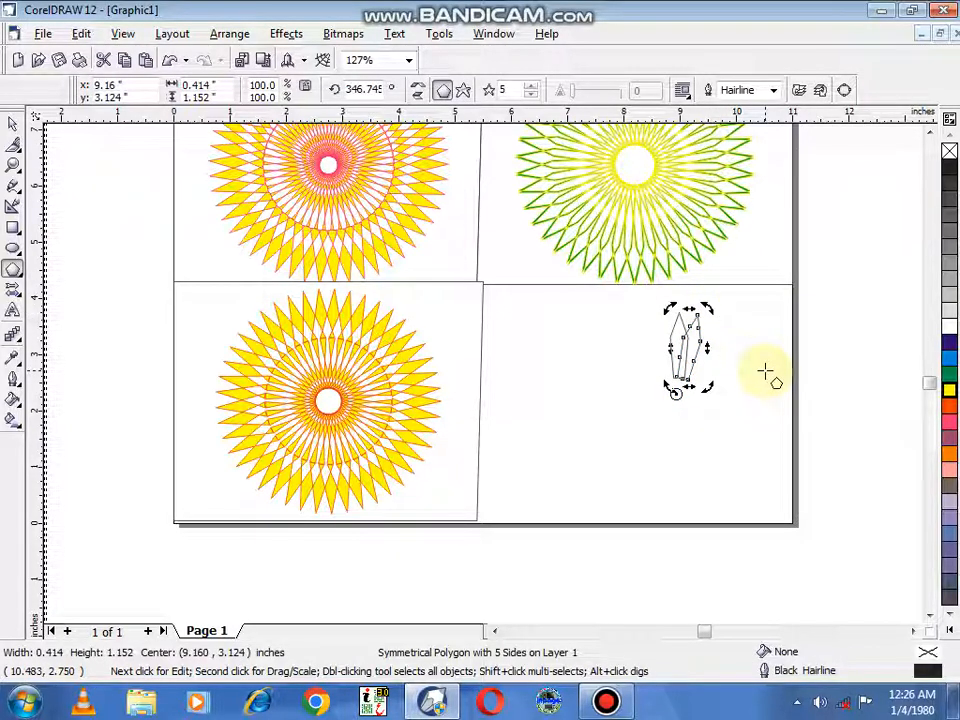
# Step: Repeat the rotated duplication of the polygon until the copies form a full circular rosette in the lower-right panel
pyautogui.hotkey('ctrl', 'r')
pyautogui.hotkey('ctrl', 'r')
pyautogui.hotkey('ctrl', 'r')
pyautogui.hotkey('ctrl', 'r')
pyautogui.hotkey('ctrl', 'r')
pyautogui.hotkey('ctrl', 'r')
pyautogui.hotkey('ctrl', 'r')
pyautogui.hotkey('ctrl', 'r')
pyautogui.hotkey('ctrl', 'r')
pyautogui.hotkey('ctrl', 'r')
pyautogui.hotkey('ctrl', 'r')
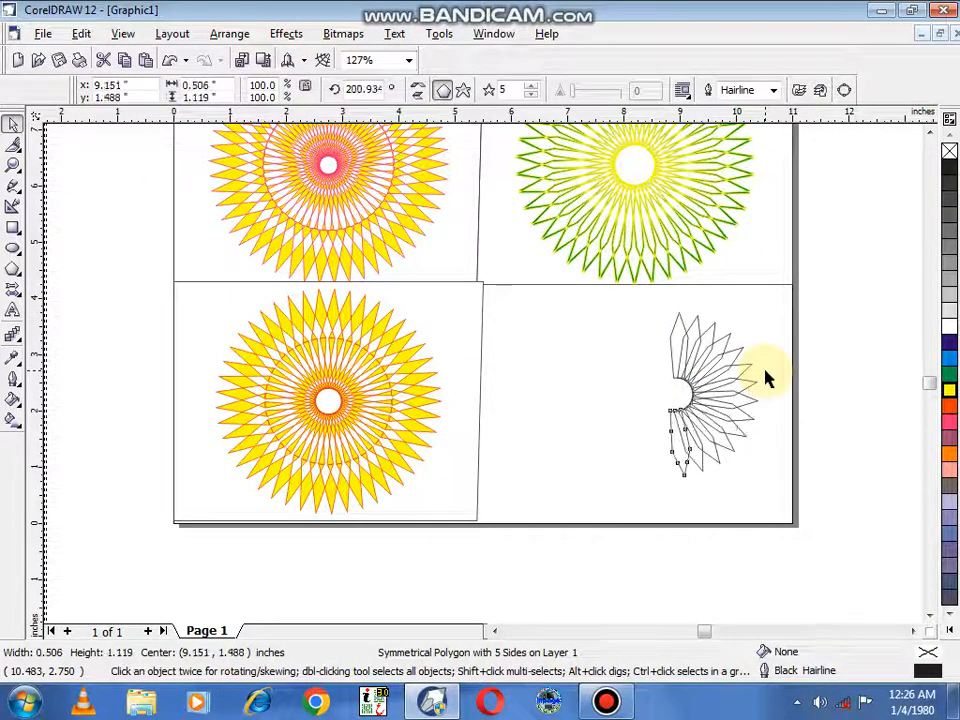
pyautogui.hotkey('ctrl', 'r')
pyautogui.hotkey('ctrl', 'r')
pyautogui.hotkey('ctrl', 'r')
pyautogui.hotkey('ctrl', 'r')
pyautogui.hotkey('ctrl', 'r')
pyautogui.hotkey('ctrl', 'r')
pyautogui.hotkey('ctrl', 'r')
pyautogui.hotkey('ctrl', 'r')
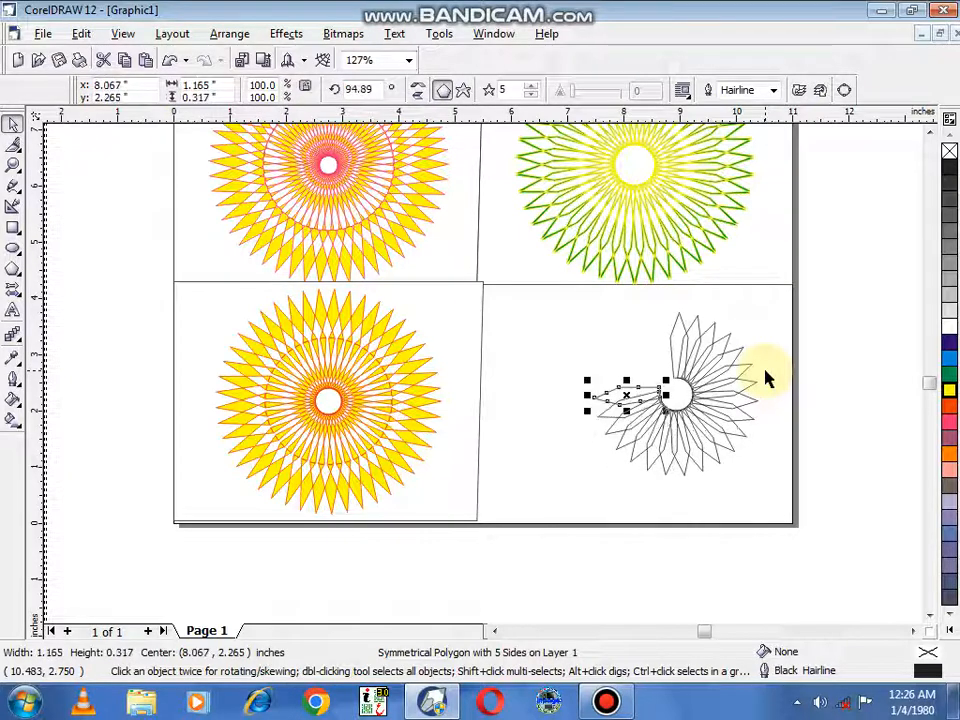
pyautogui.hotkey('ctrl', 'r')
pyautogui.hotkey('ctrl', 'r')
pyautogui.hotkey('ctrl', 'r')
pyautogui.hotkey('ctrl', 'r')
pyautogui.hotkey('ctrl', 'r')
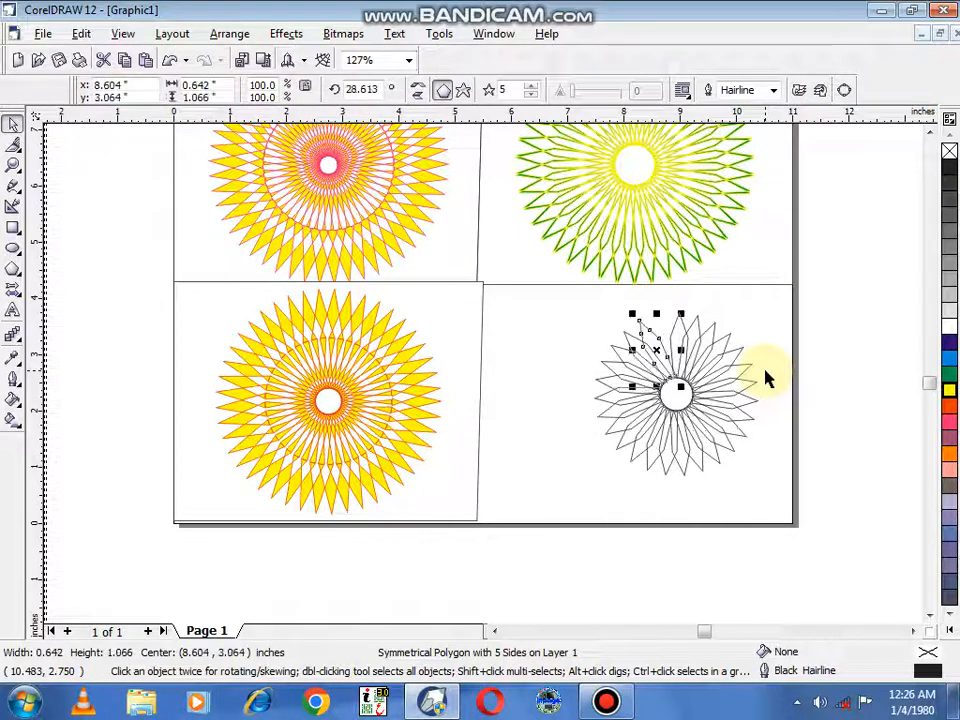
pyautogui.hotkey('ctrl', 'r')
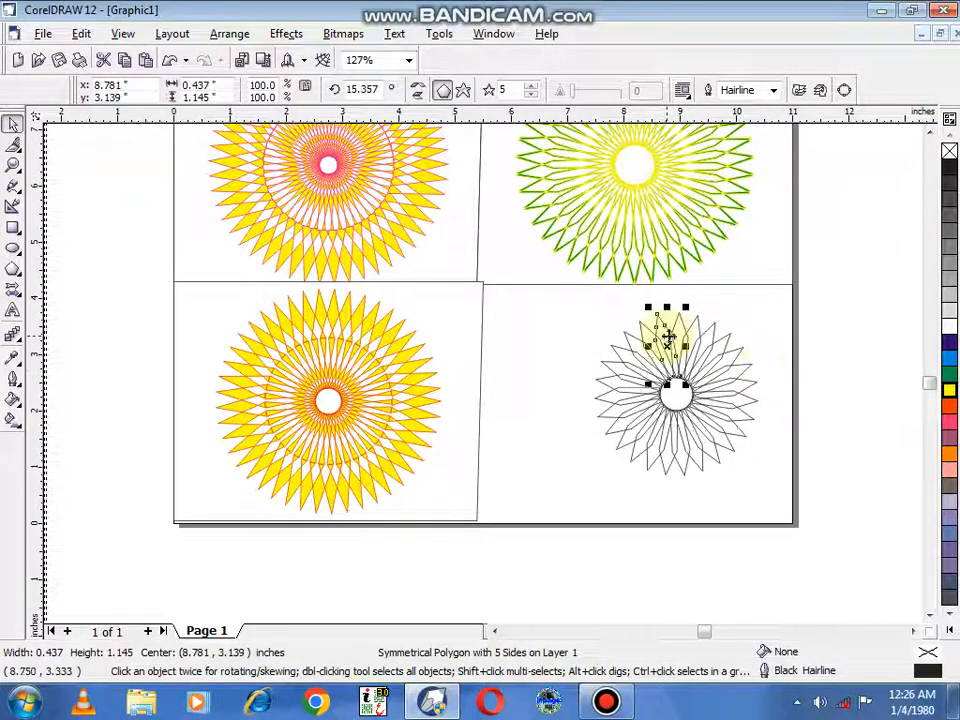
# Step: Select all the polygons of the lower-right rosette and combine them into one curve
pyautogui.click(843, 338)
pyautogui.moveTo(698, 372); pyautogui.dragTo(574, 510)
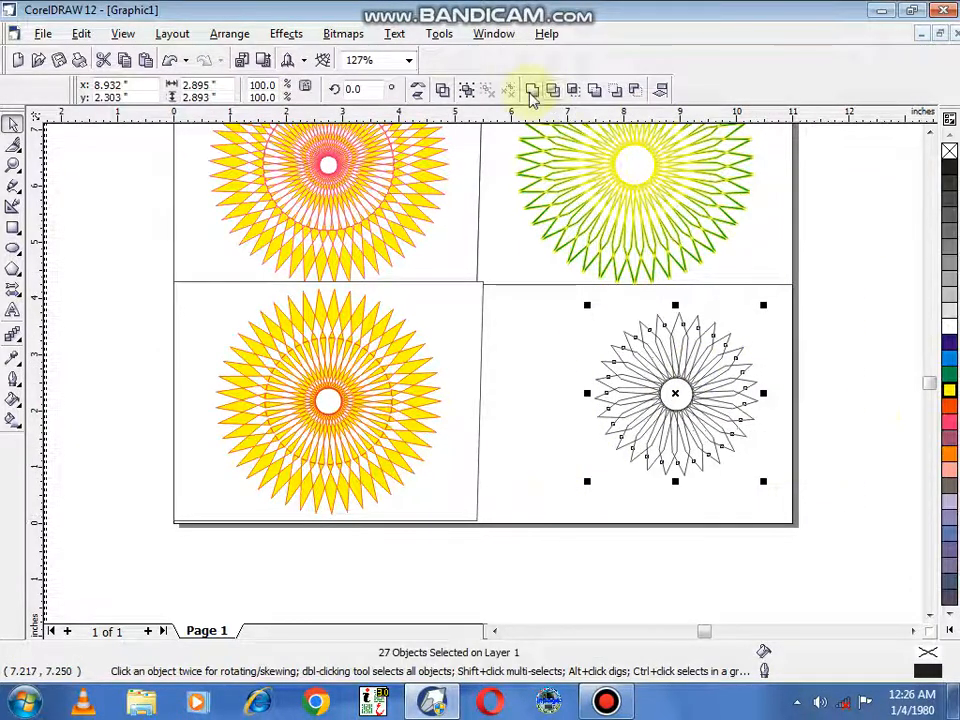
pyautogui.click(443, 90)
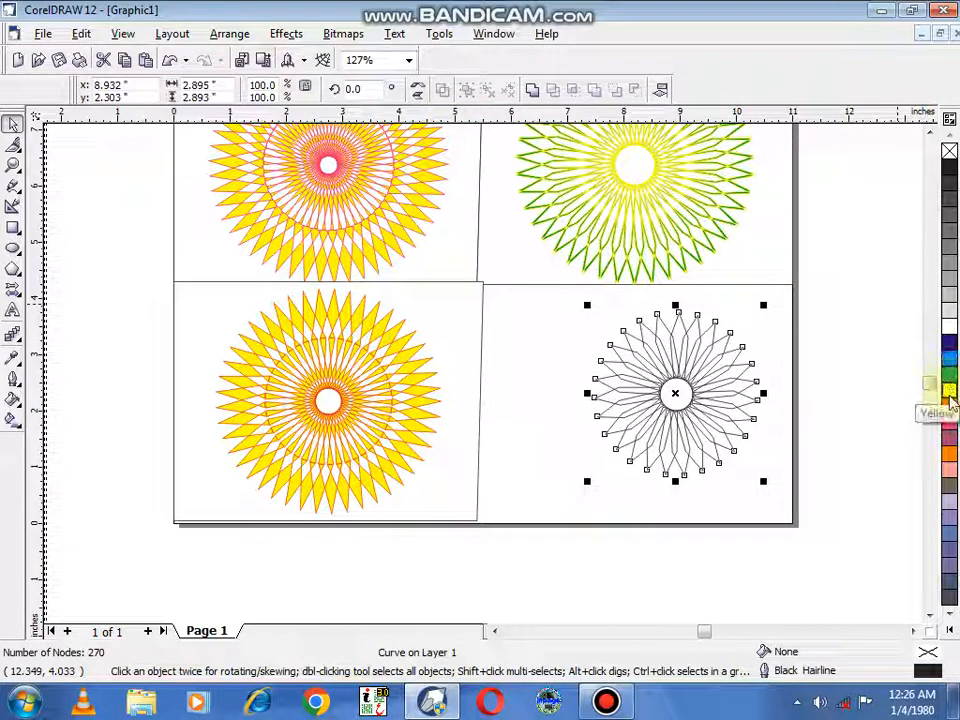
# Step: Try a green fill with a yellow outline on the combined polygon rosette, and swap them to a yellow fill with a green outline
pyautogui.click(948, 374)
pyautogui.rightClick(950, 394)
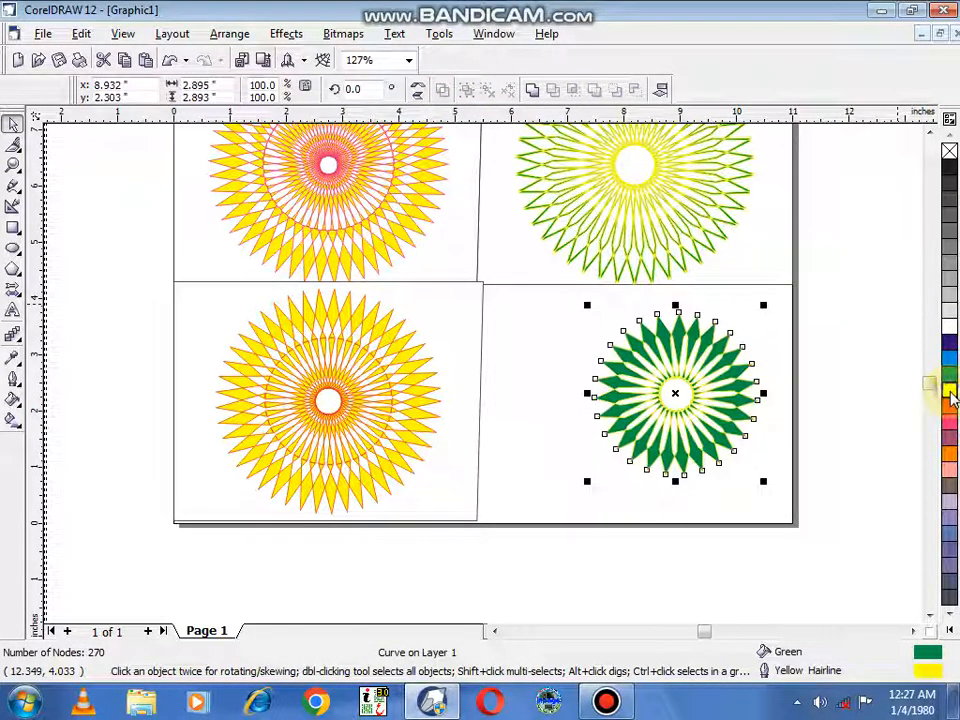
pyautogui.click(949, 391)
pyautogui.rightClick(950, 375)
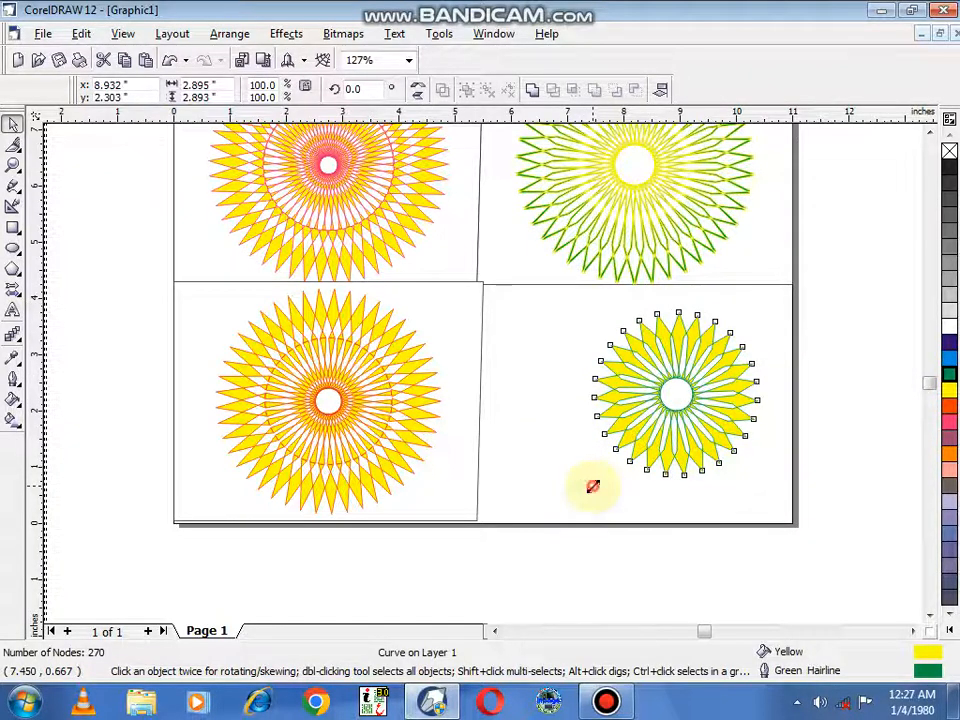
# Step: Enlarge the lower-right rosette proportionally to about 4 inches so it spans the panel's height
pyautogui.moveTo(591, 486); pyautogui.dragTo(445, 520)
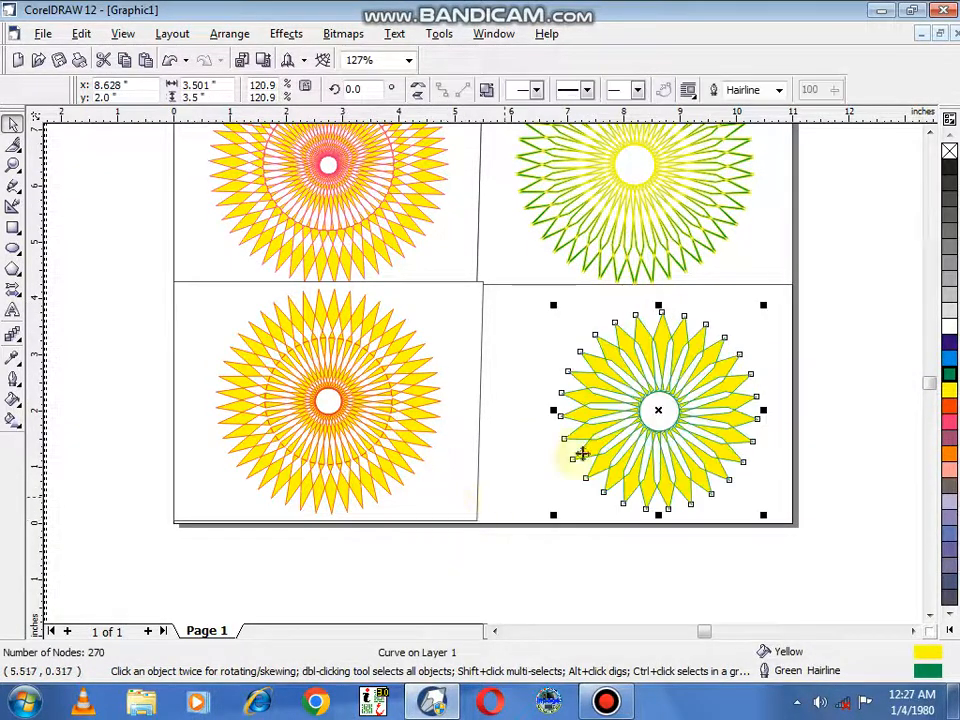
pyautogui.moveTo(552, 305); pyautogui.dragTo(518, 275)
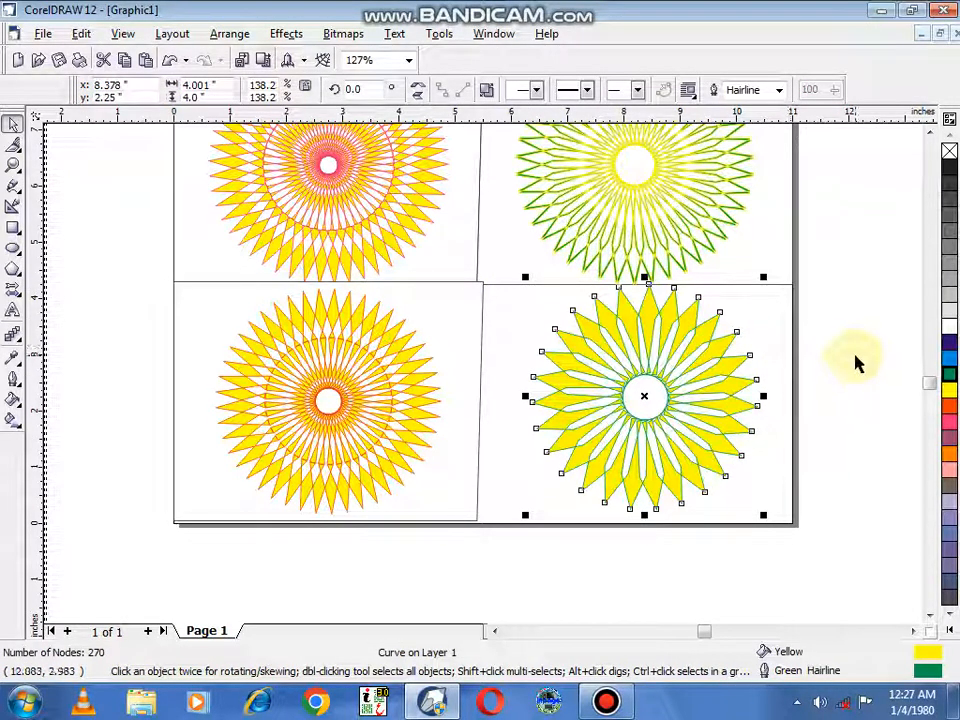